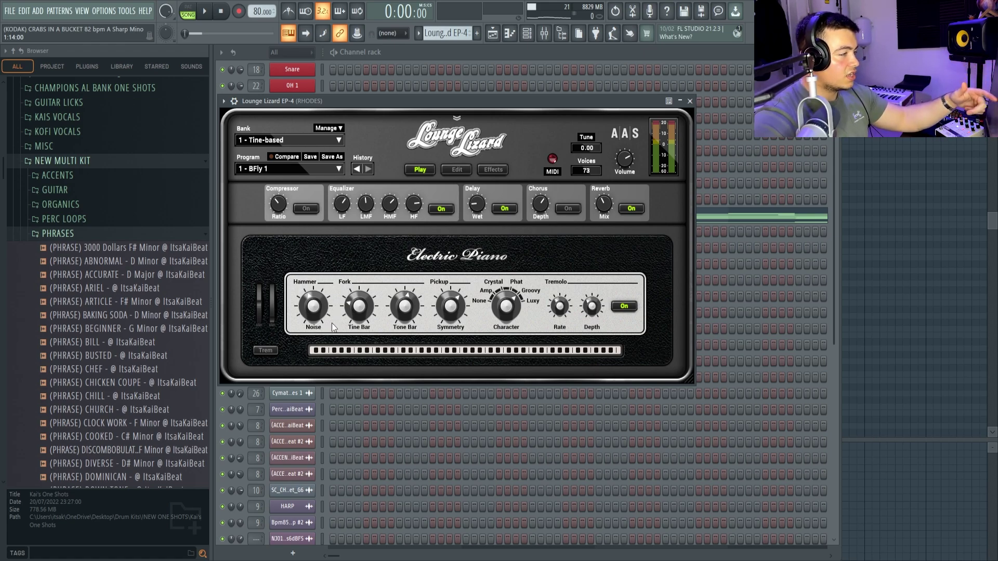
- Open the piano roll for Lounge Lizard EP-4 and play its chord pattern
key(F7)
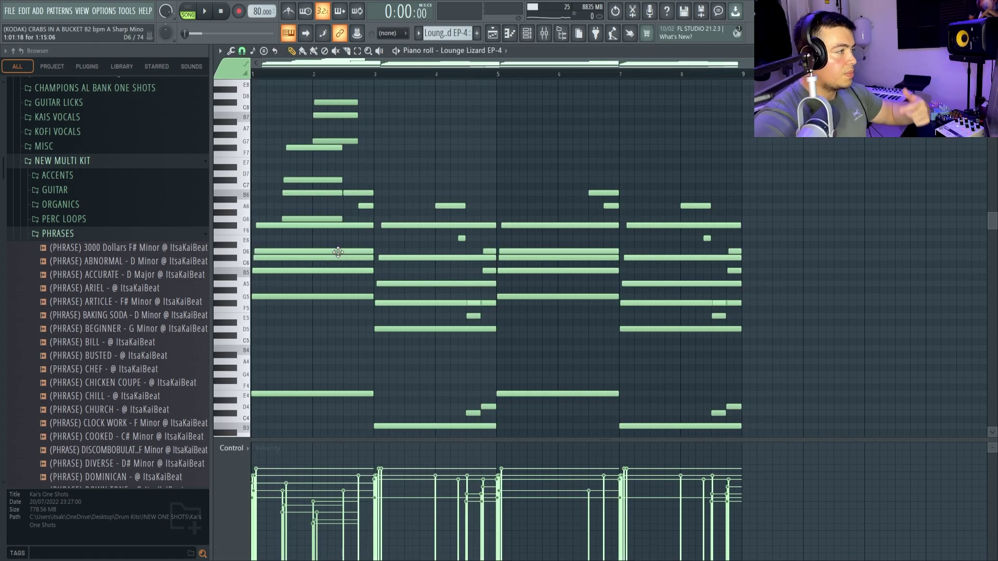
key(space)
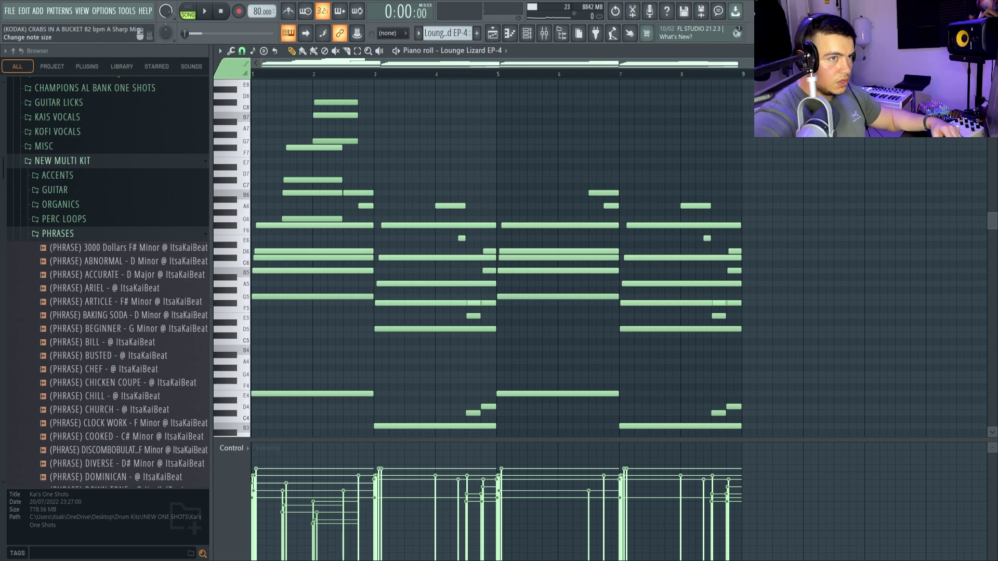
- Examine the Lounge Lizard EP-4 notes, highlighting the opening chord and the F#7, C#7, B6 and G6 notes above it in the first bar
scroll(496, 258, up, 2)
scroll(314, 299, down, 1)
scroll(291, 301, up, 2)
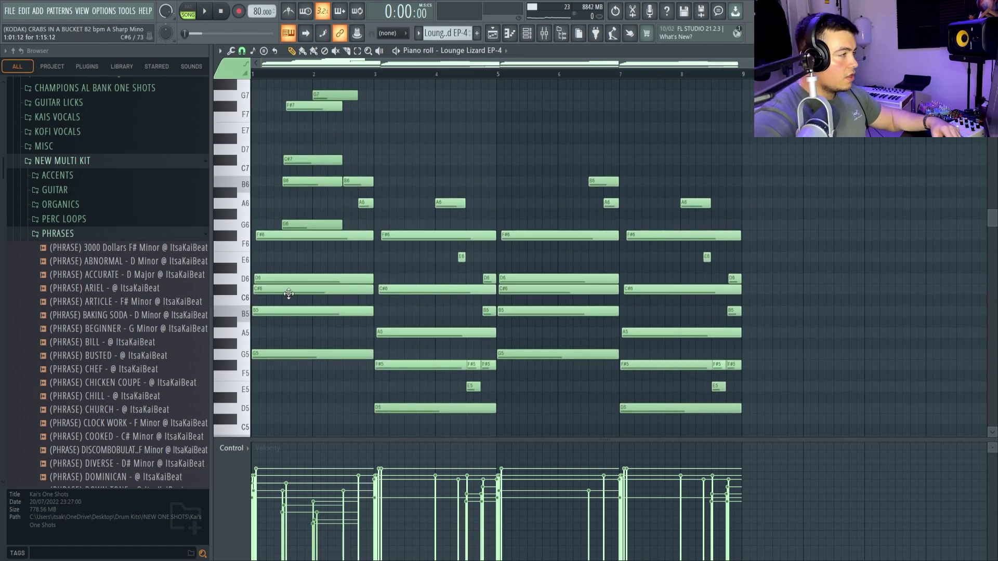
drag(262, 208, 265, 385)
scroll(285, 187, up, 1)
drag(291, 114, 301, 258)
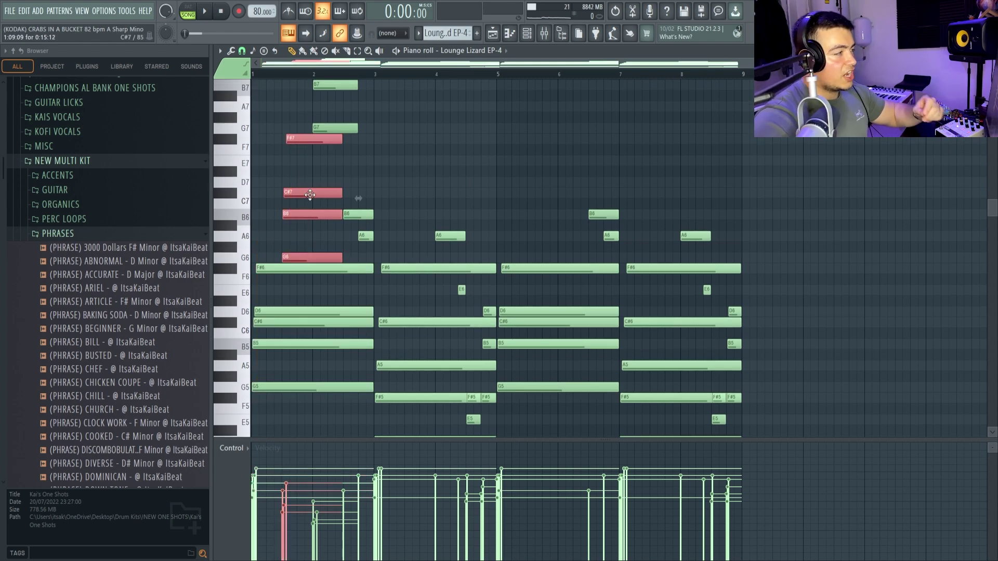
click(323, 167)
scroll(324, 195, up, 1)
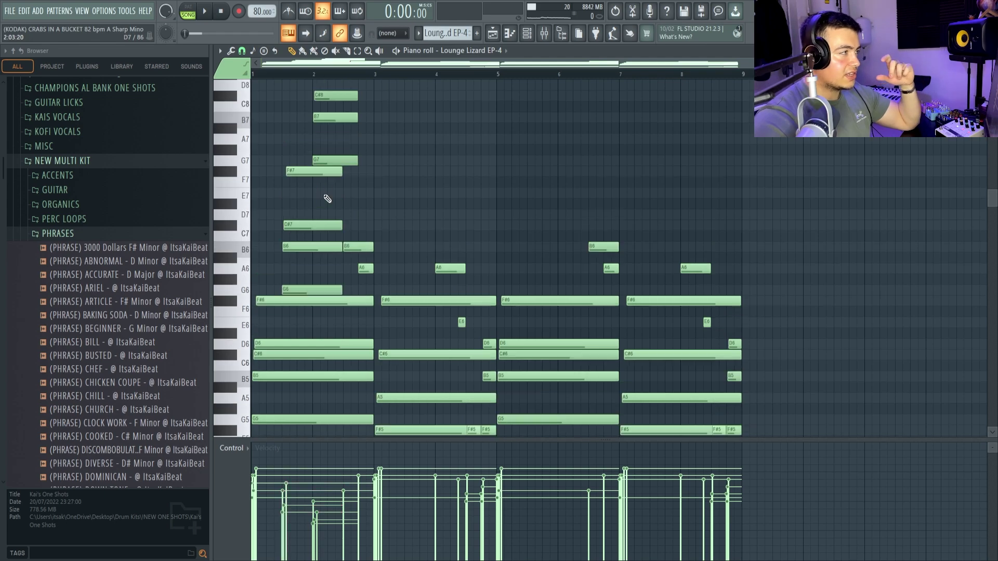
scroll(324, 195, up, 1)
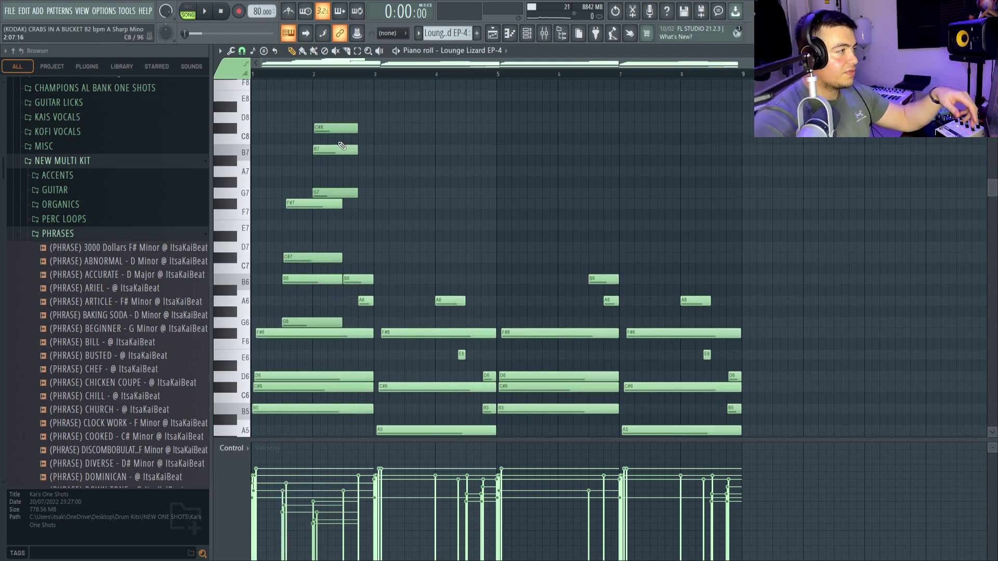
scroll(414, 252, down, 6)
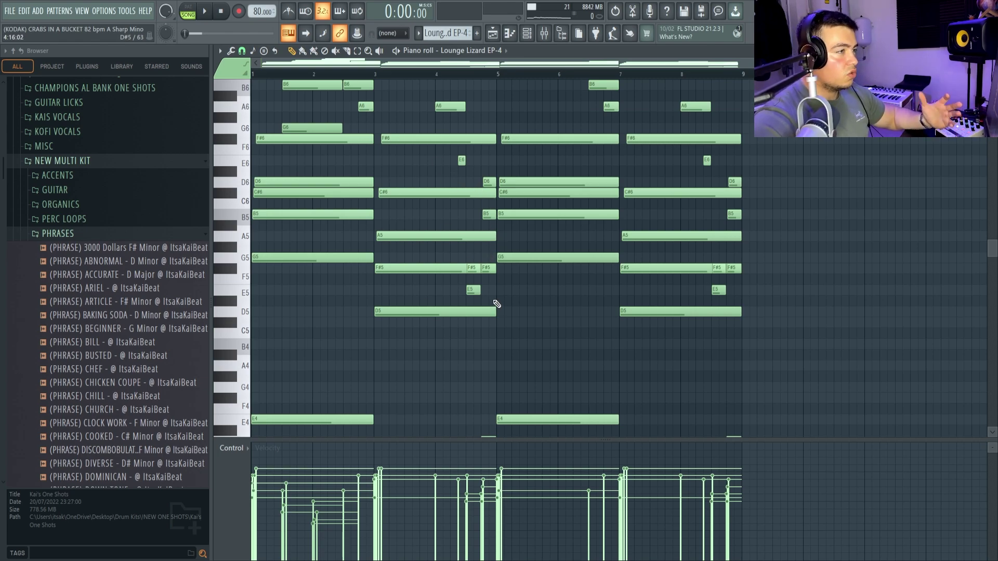
- Review the first RHODES mixer track's ValhallaVintageVerb, Chorus JUN-6, Springs and FabFilter Pro-Q 3 effect settings
click(543, 35)
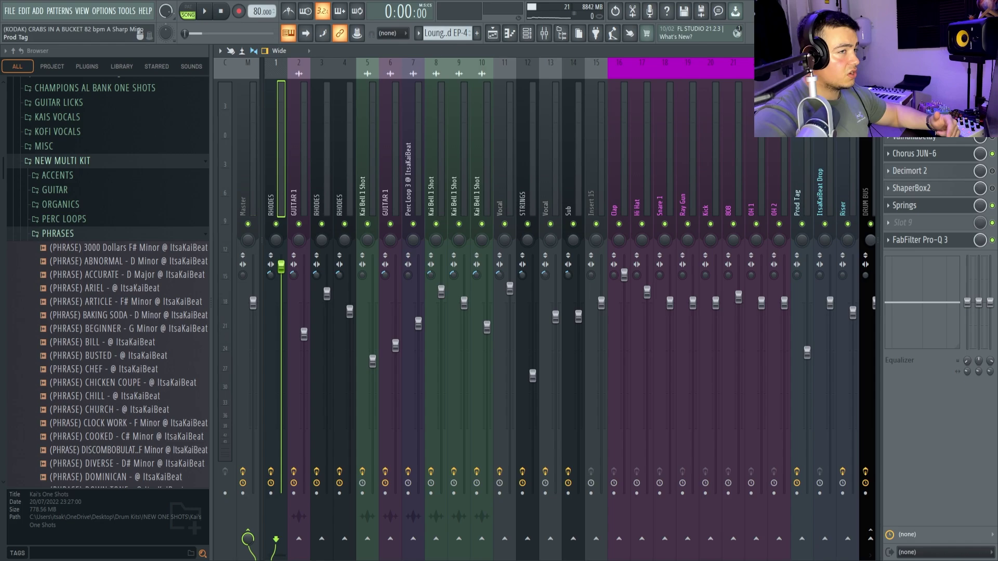
click(919, 84)
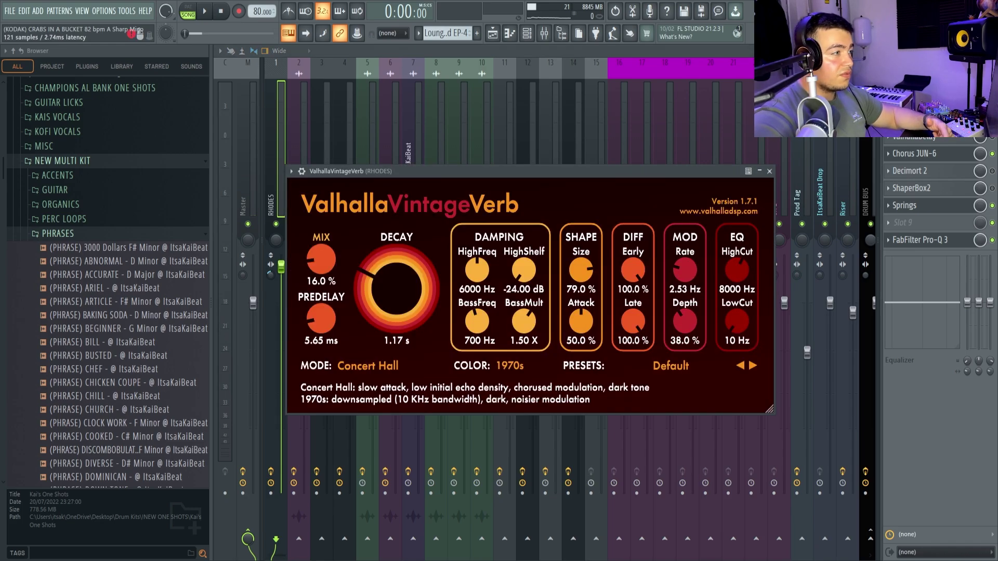
click(915, 153)
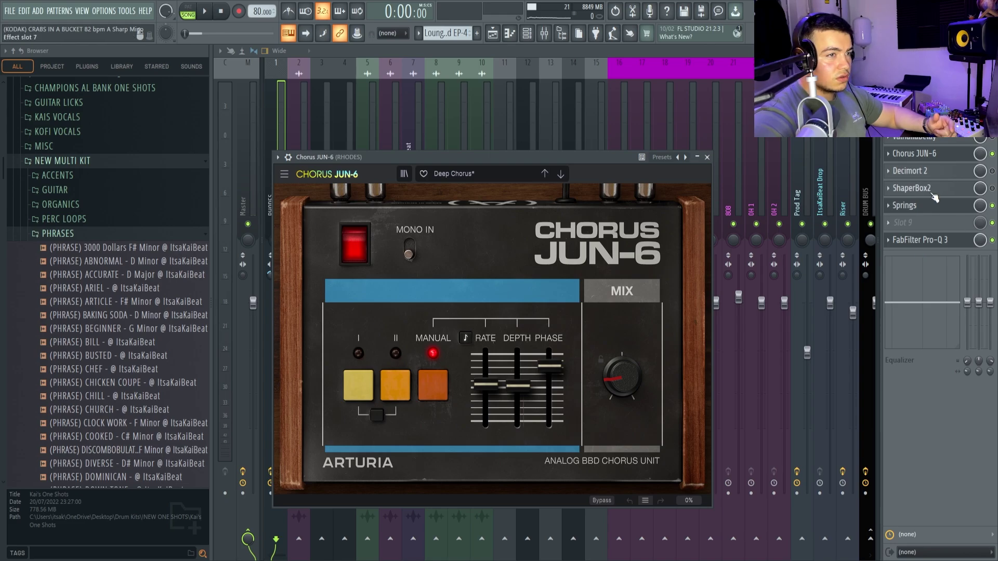
click(904, 205)
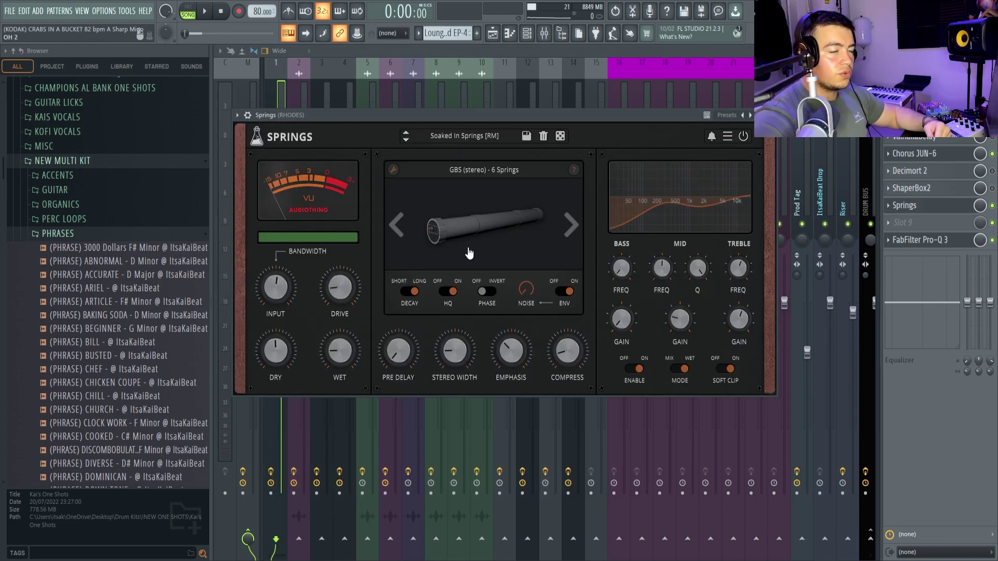
click(920, 240)
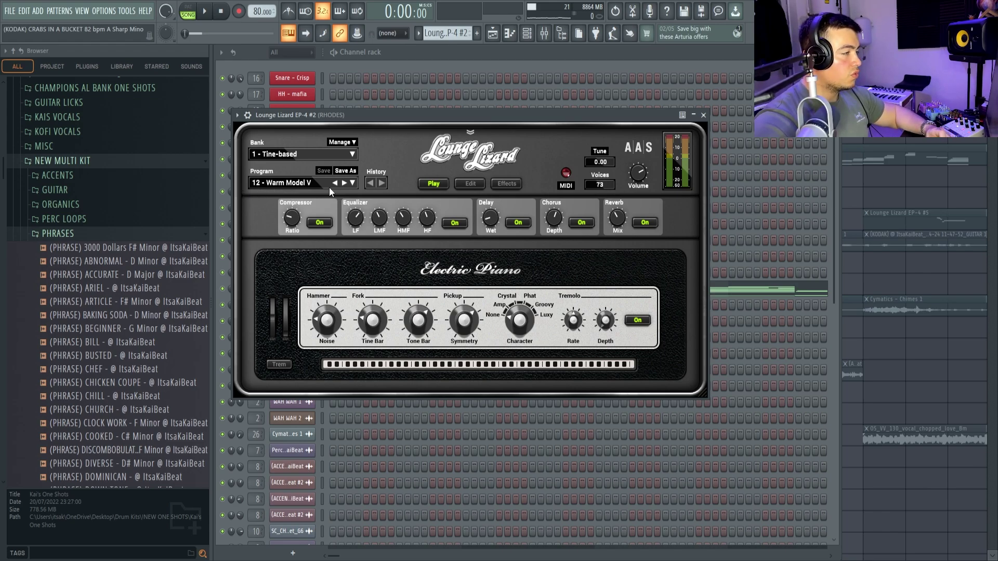
- Close the Lounge Lizard EP-4 #2 instrument, show its notes in the piano roll and play the pattern
key(Escape)
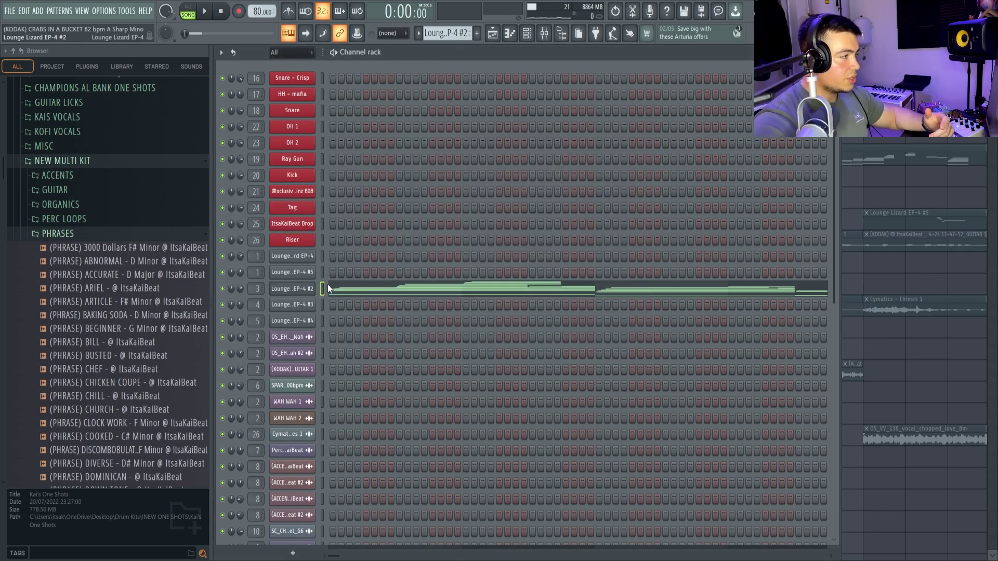
click(328, 285)
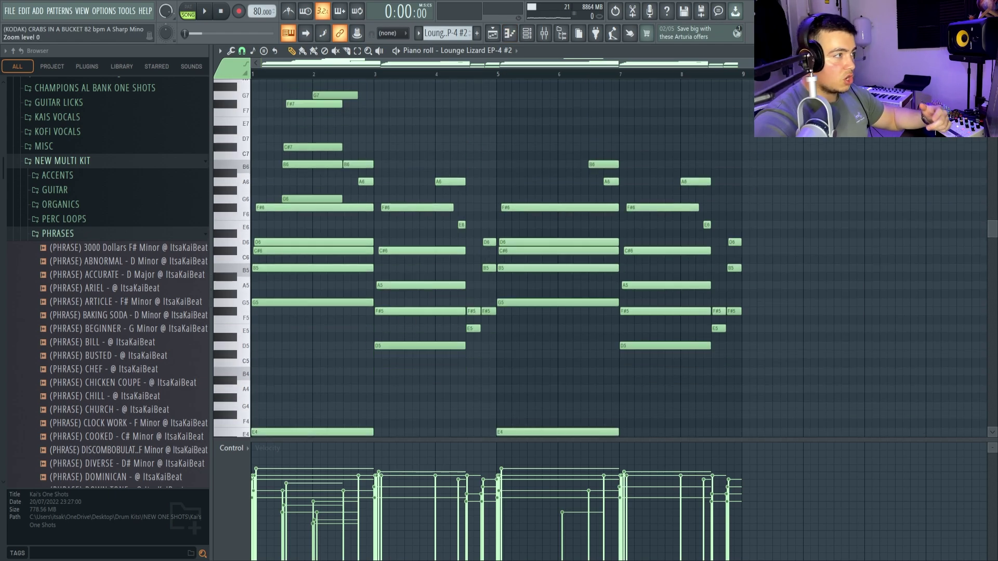
scroll(494, 254, down, 2)
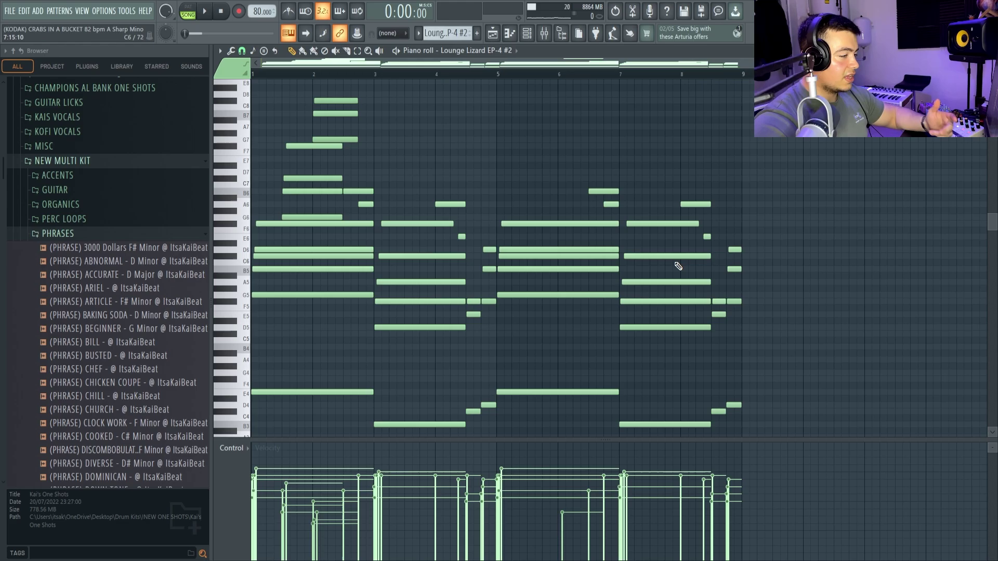
key(space)
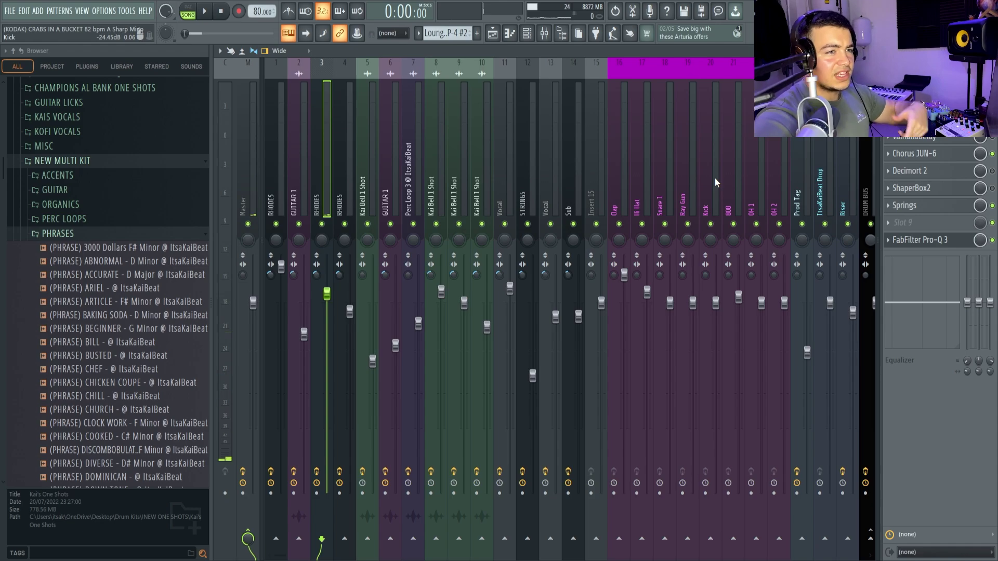
- Switch to the Lounge Lizard EP-4 #3 pattern and check its instrument's preset, closing the instrument again
key(F5)
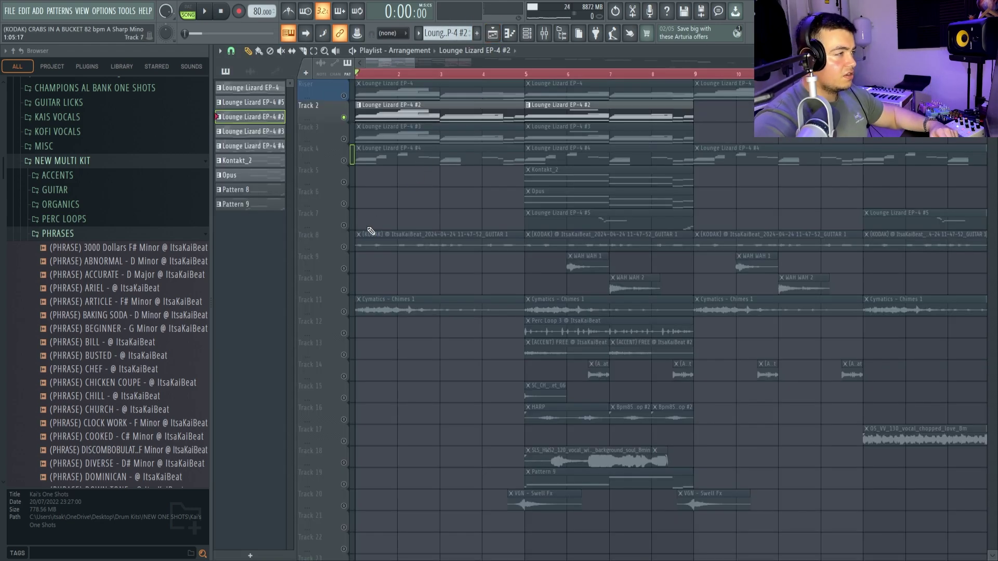
click(526, 32)
scroll(458, 45, down, 1)
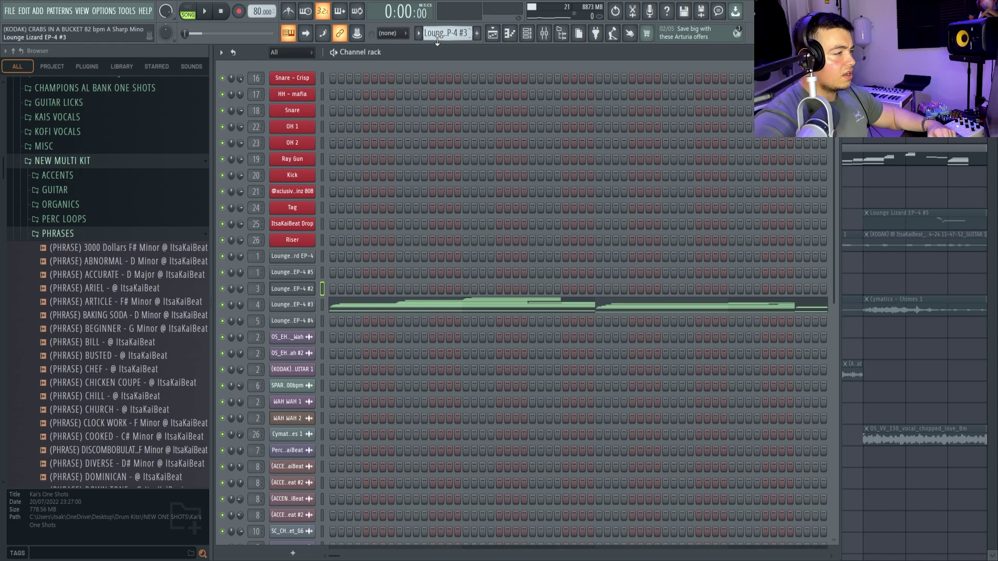
click(292, 304)
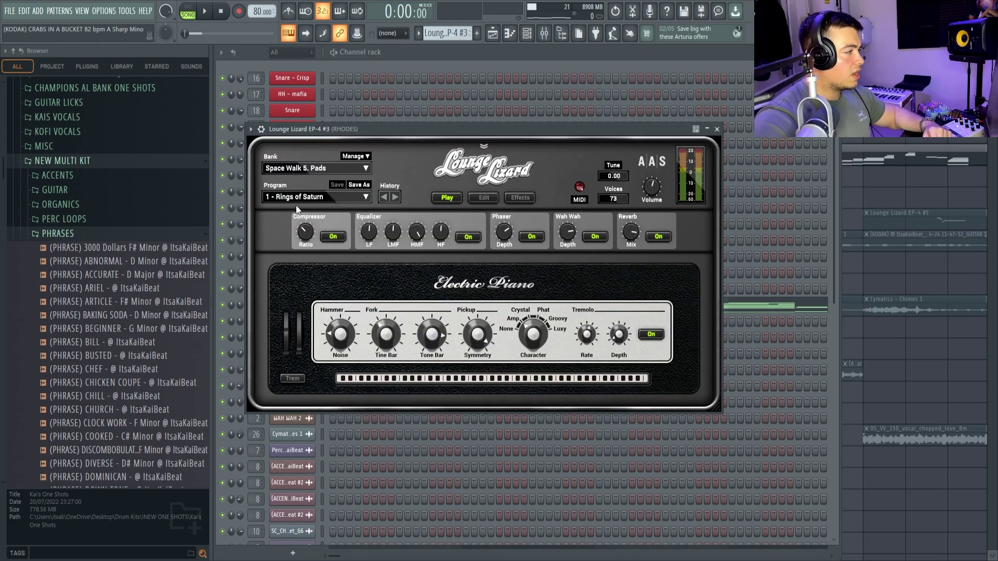
click(424, 61)
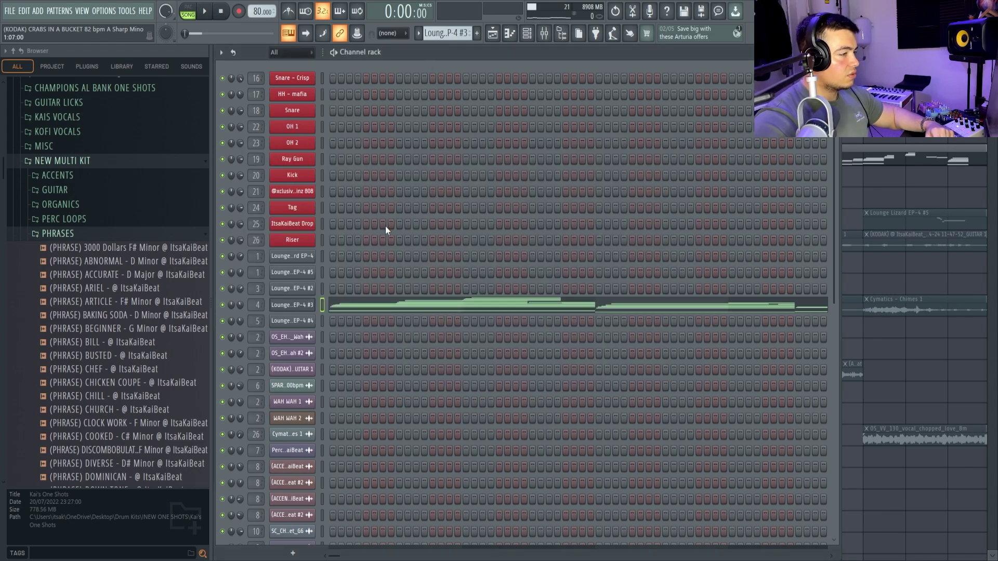
- Open the Lounge Lizard EP-4 #3 notes in the piano roll and switch to the Lounge Lizard EP-4 #4 pattern
right_click(302, 305)
click(313, 309)
key(KP_Add)
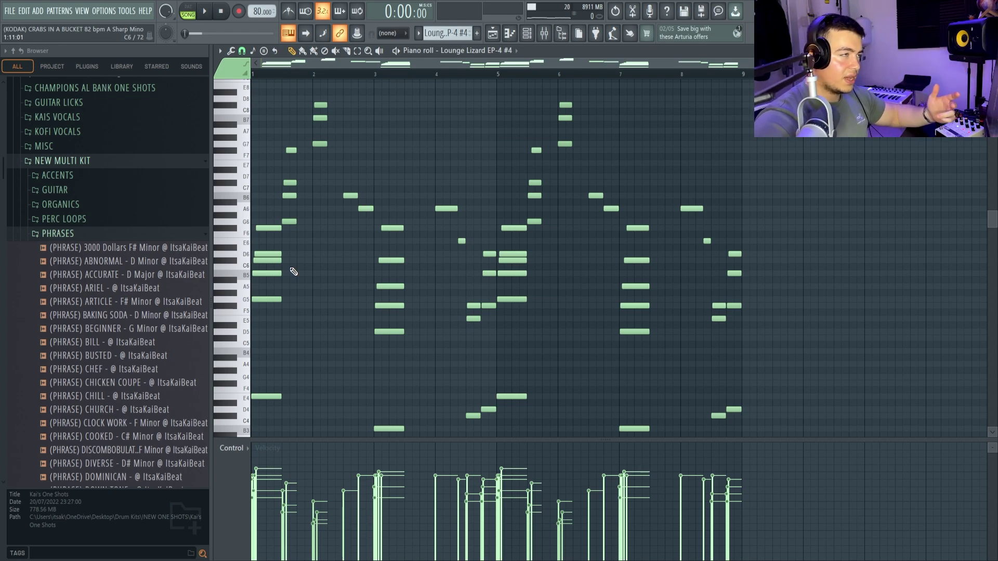
- Play the Lounge Lizard EP-4 #4 pattern, stop playback and save the project
key(space)
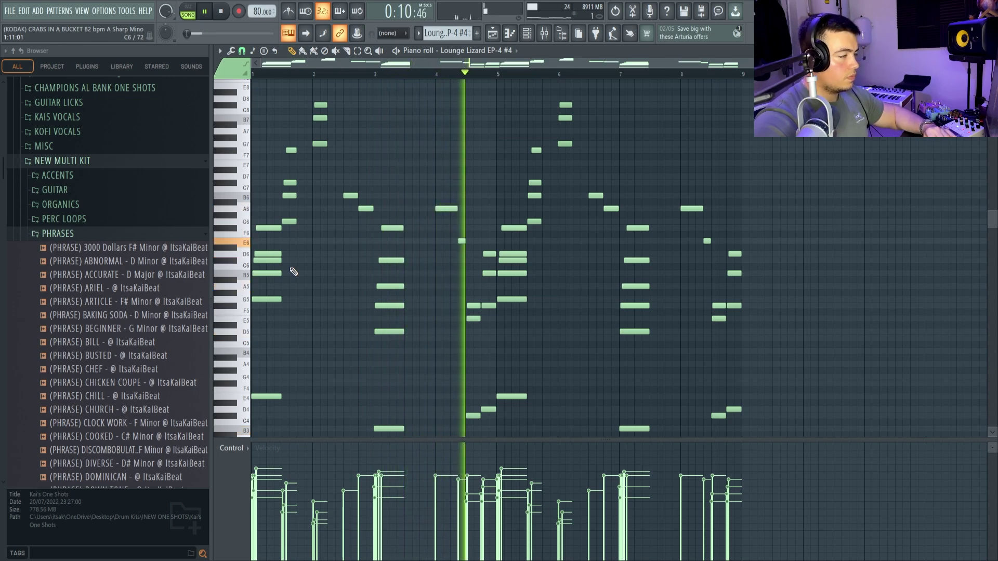
key(space)
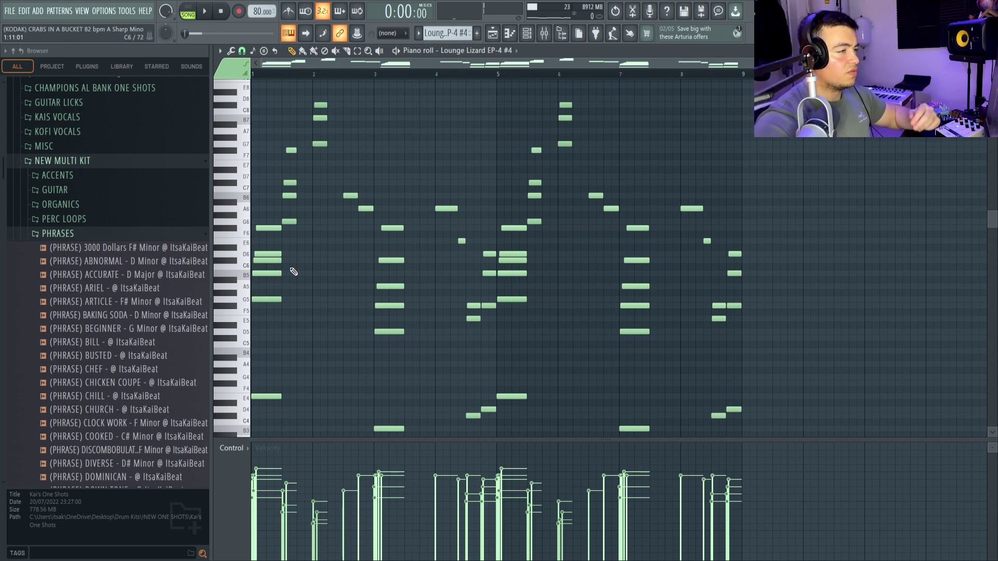
key(ctrl+s)
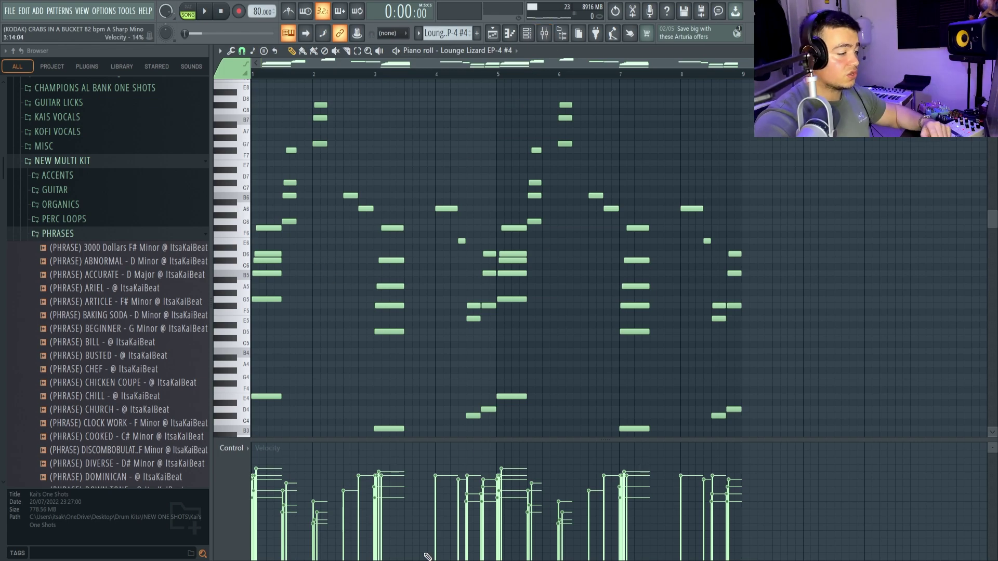
- Unmute the first four playlist tracks holding the Lounge Lizard patterns and play them with the guitar and chimes
key(F5)
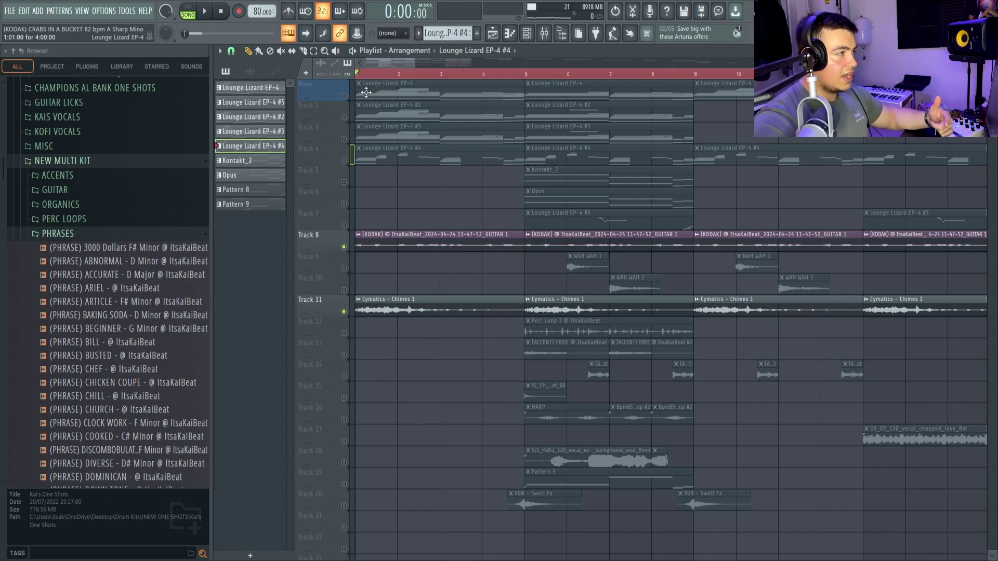
drag(333, 92, 345, 165)
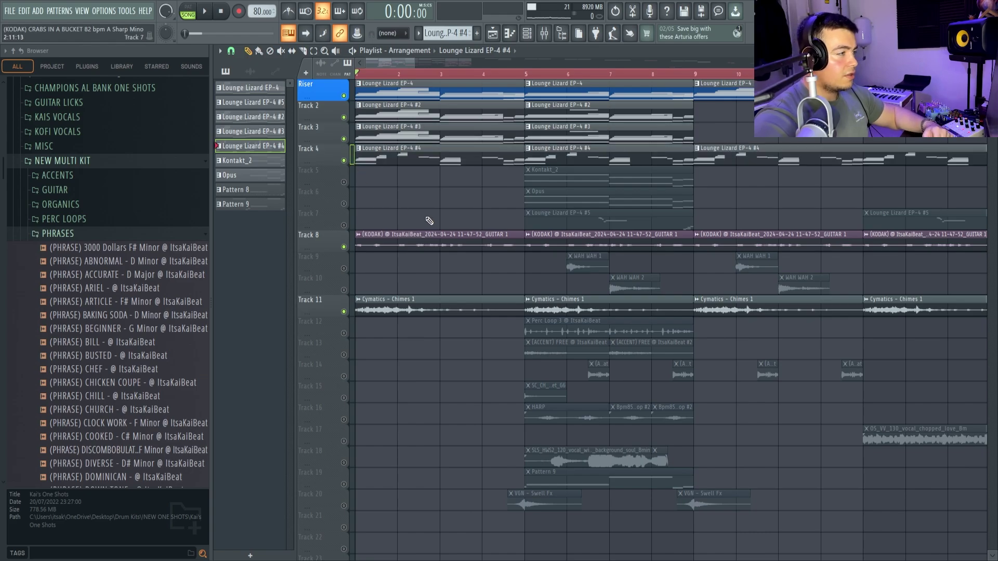
key(space)
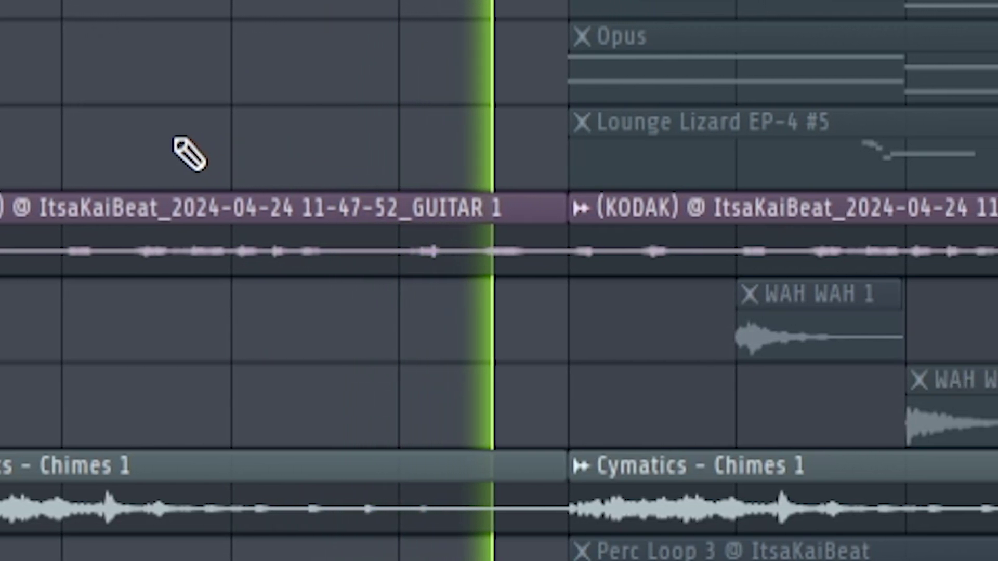
key(space)
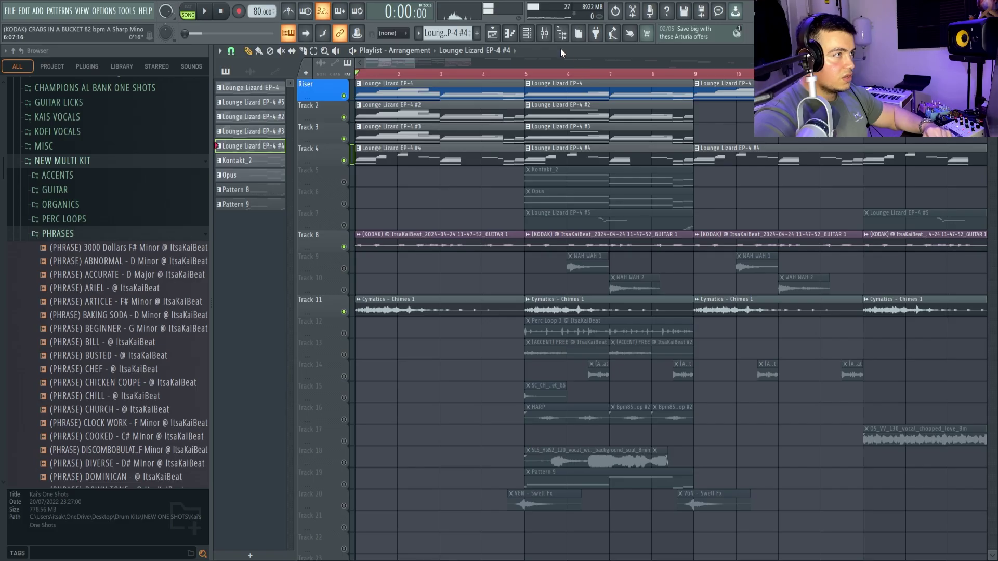
- Review the GUITAR 1 mixer track's CLA Guitars, PanCake2, ValhallaDelay, ValhallaVintageVerb and FabFilter Pro-Q 3 effects and return to the playlist
click(543, 33)
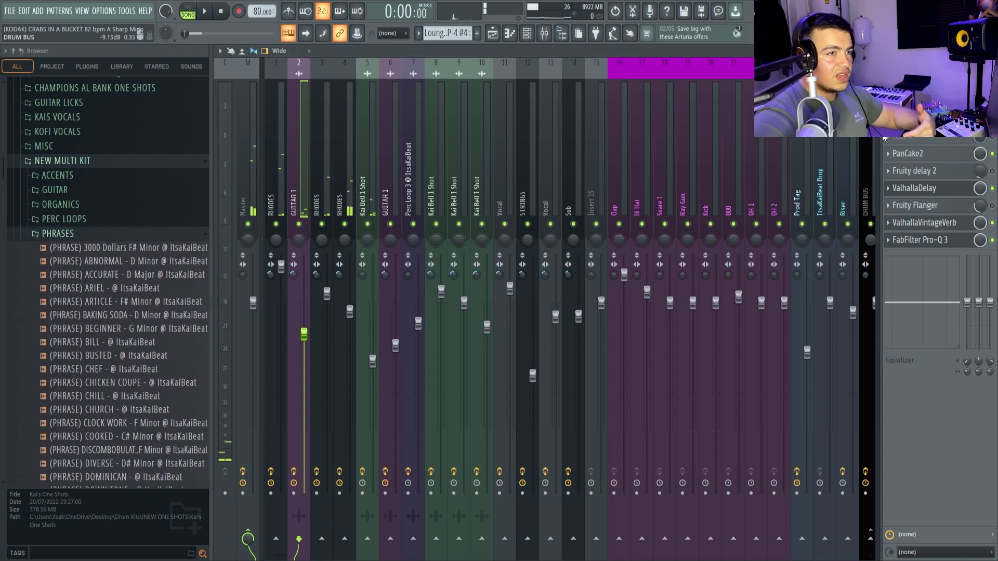
click(929, 94)
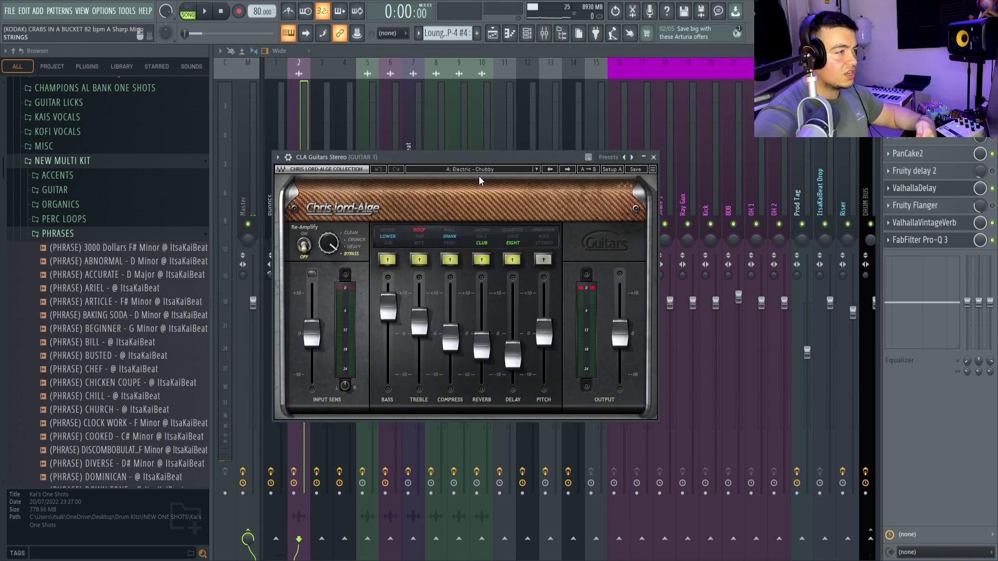
click(933, 161)
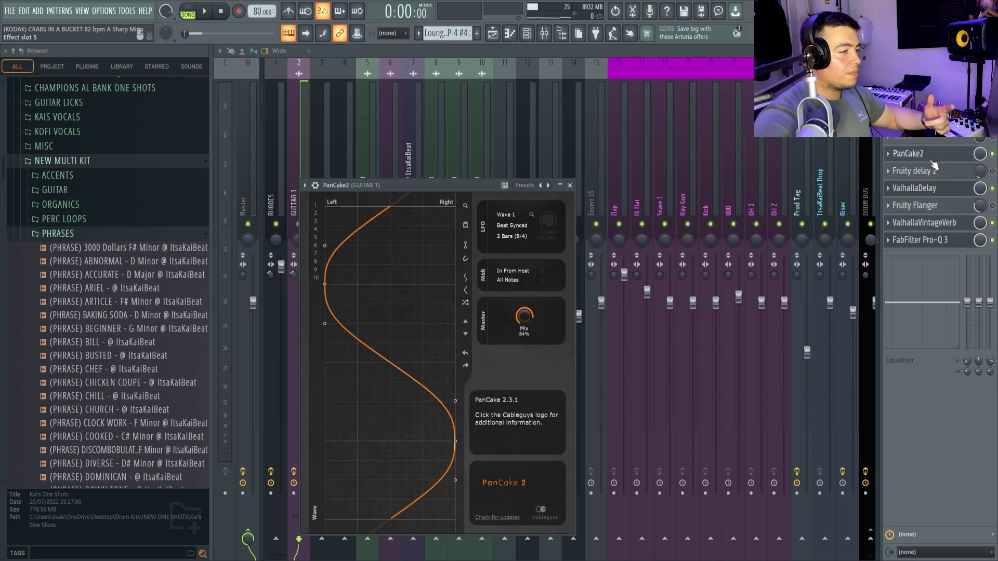
click(917, 188)
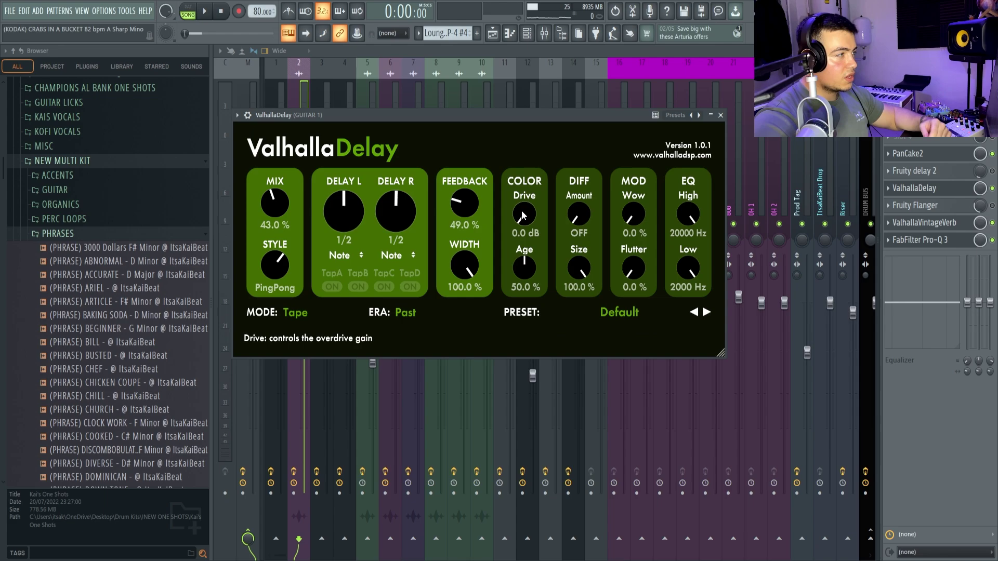
click(924, 222)
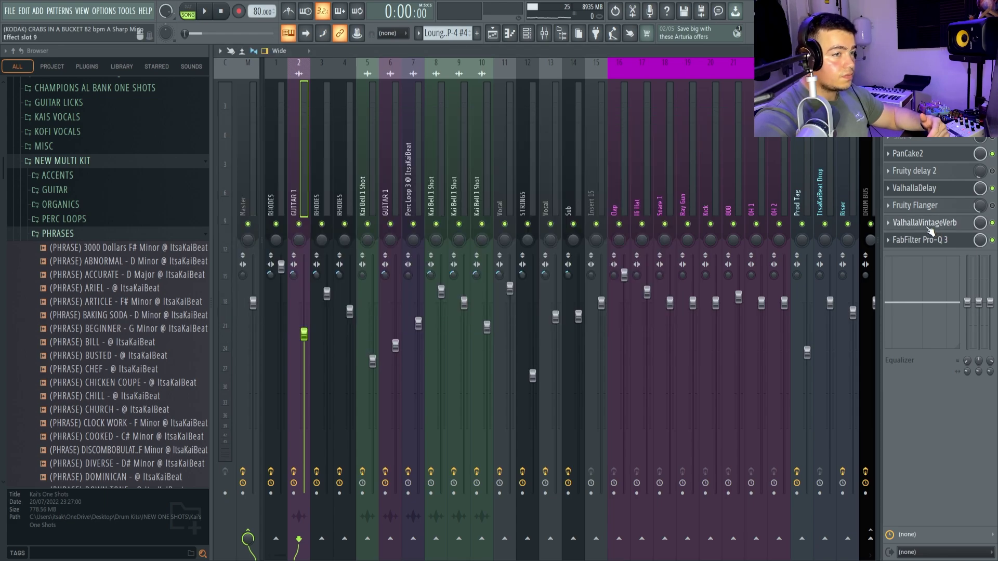
click(917, 240)
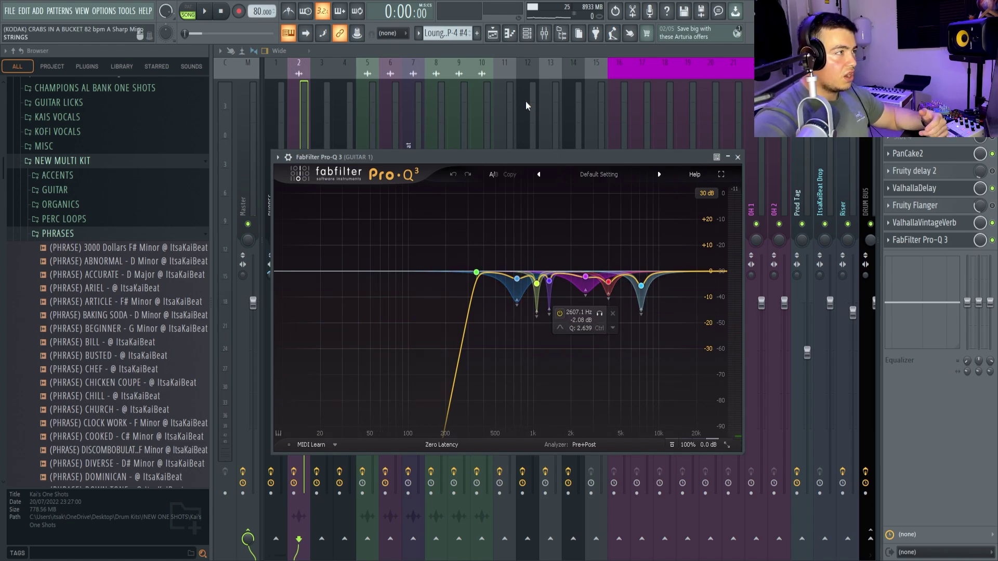
click(492, 34)
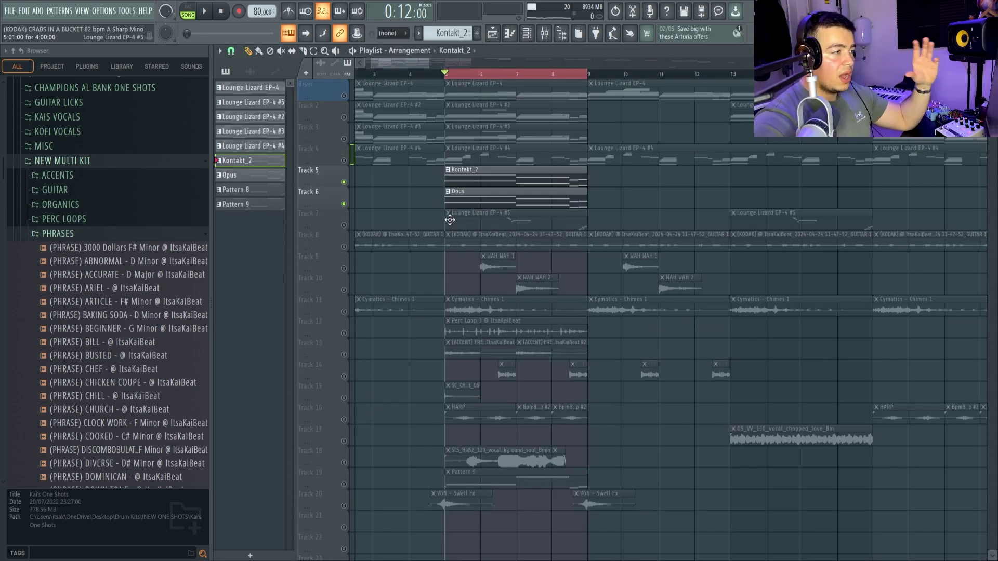
- Open the Kontakt_2 channel's 12 Violins ALL Articulations instrument and find the Vintage Strings library in its library list
click(526, 33)
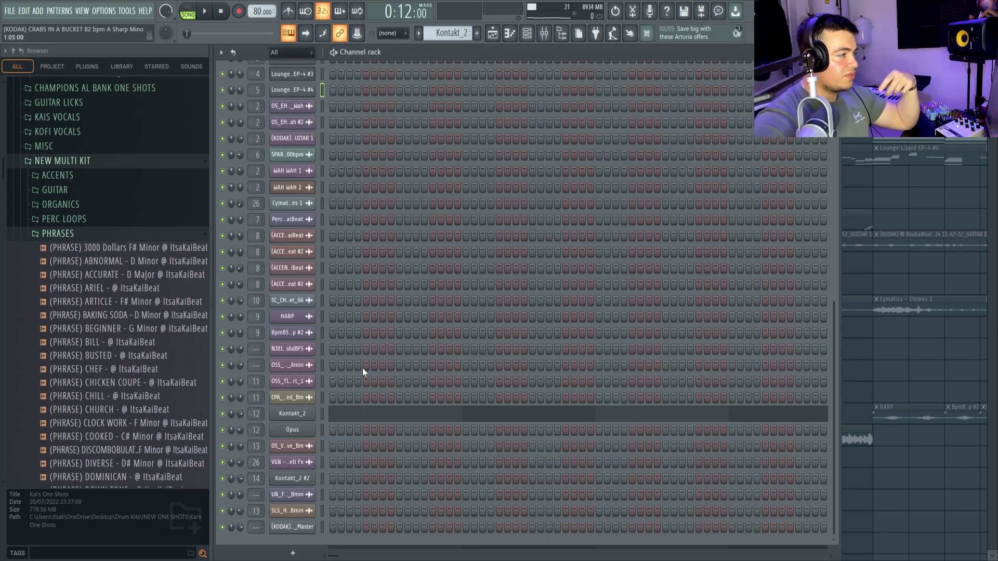
click(292, 415)
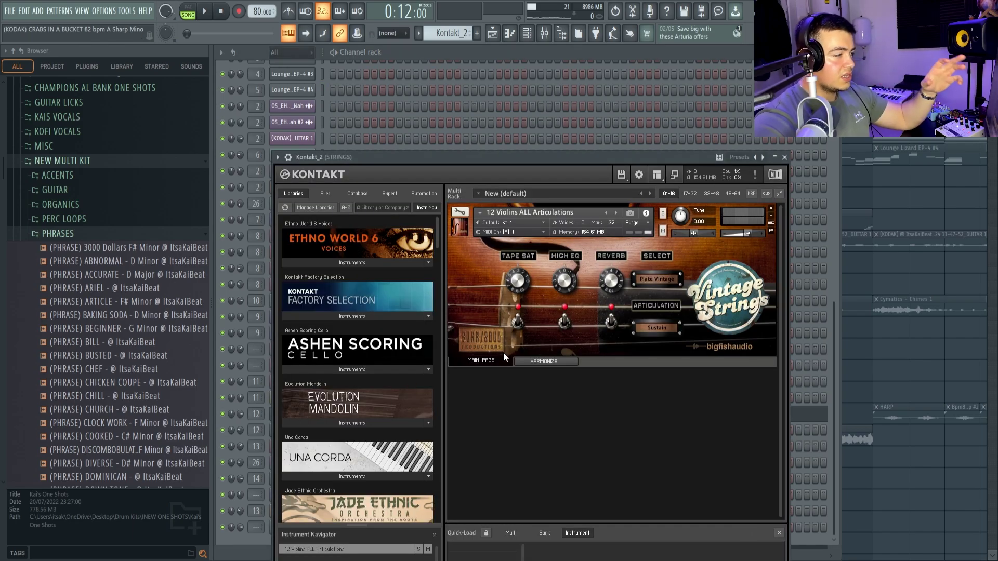
scroll(332, 404, down, 10)
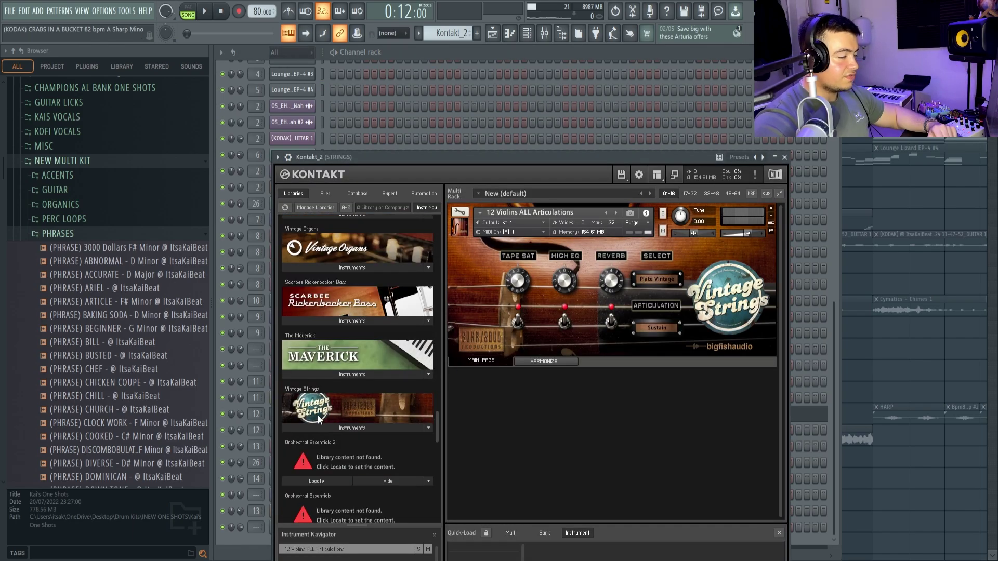
click(457, 61)
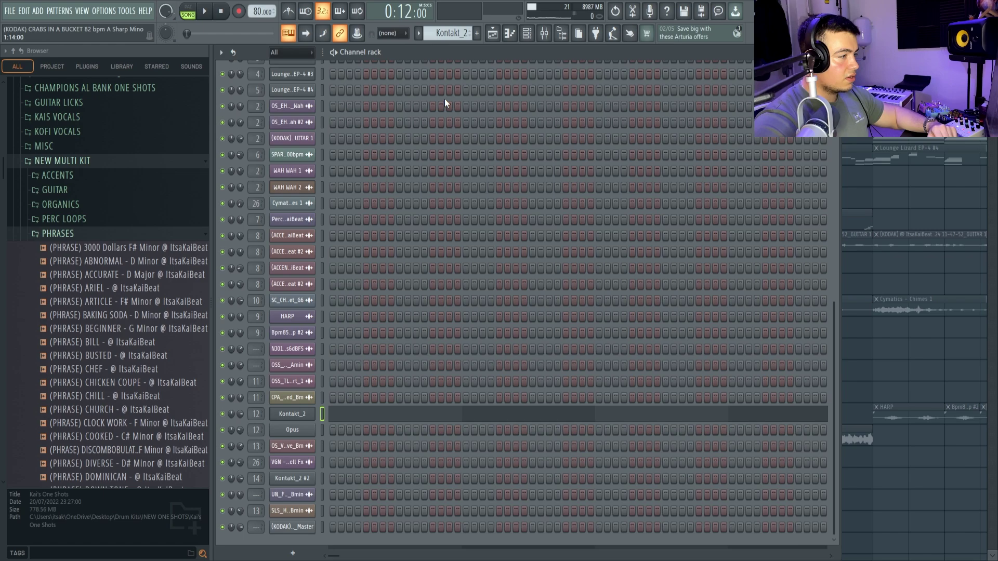
- Check the 11V Sul Pont patch in the Opus channel, show the Opus notes in the piano roll and play them
click(311, 427)
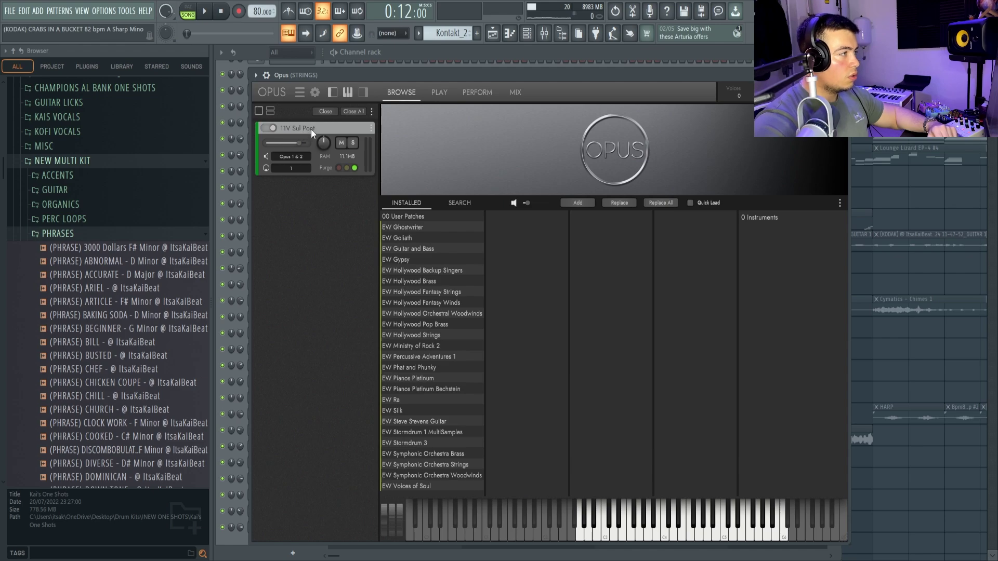
click(482, 57)
key(F7)
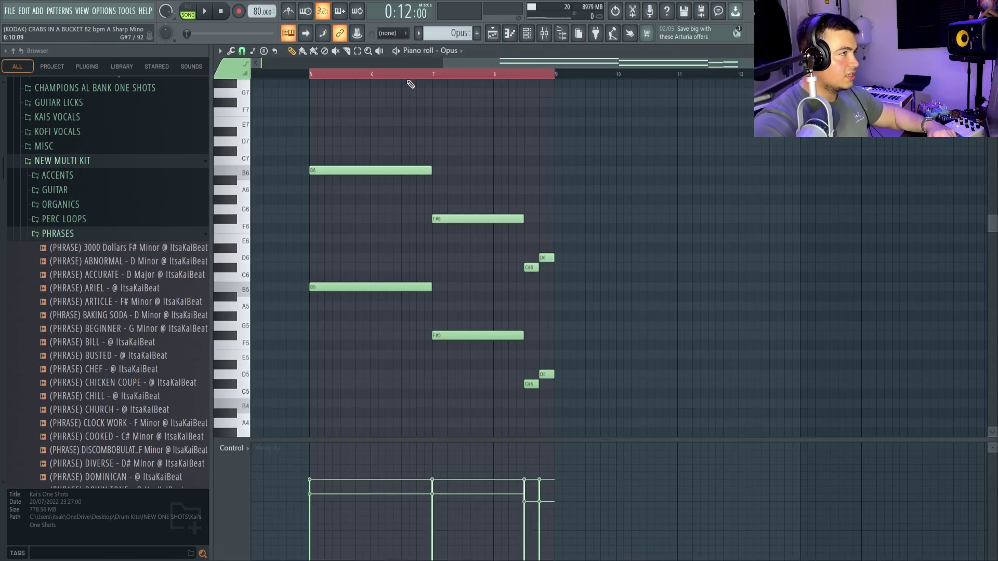
key(space)
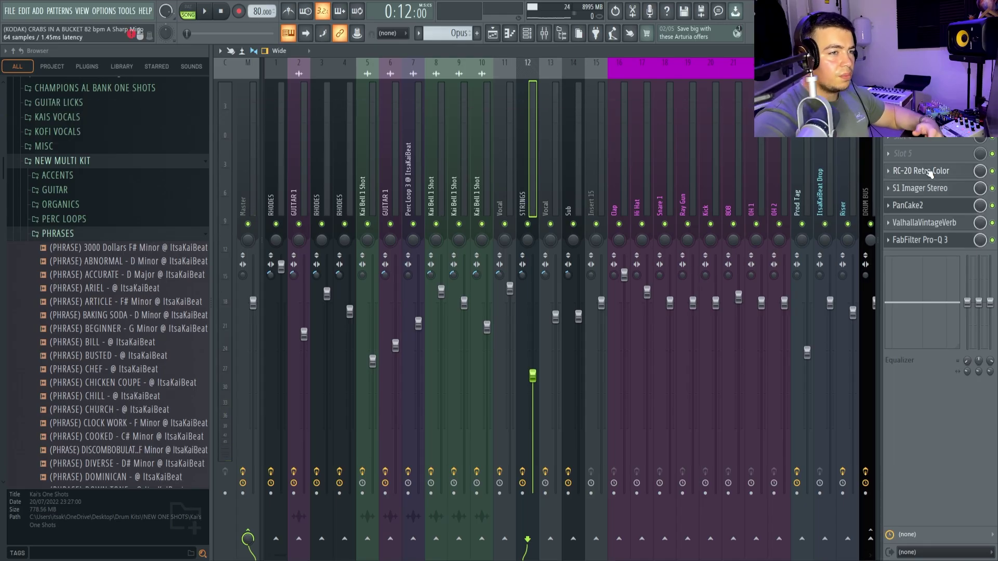
- Review the STRINGS mixer track's RC-20 Retro Color, S1 Imager Stereo, PanCake2, ValhallaVintageVerb and FabFilter Pro-Q 3 effects
click(927, 171)
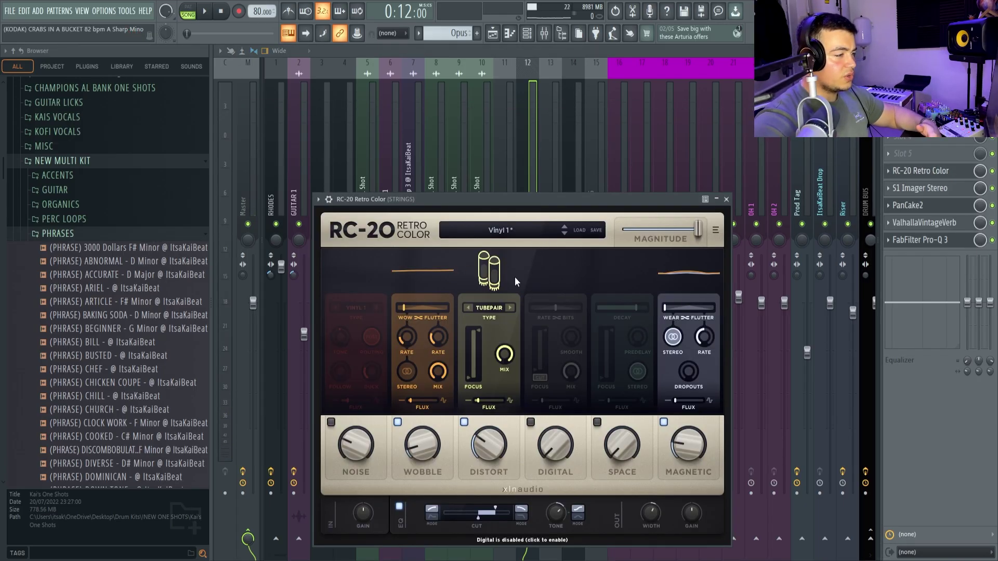
click(919, 188)
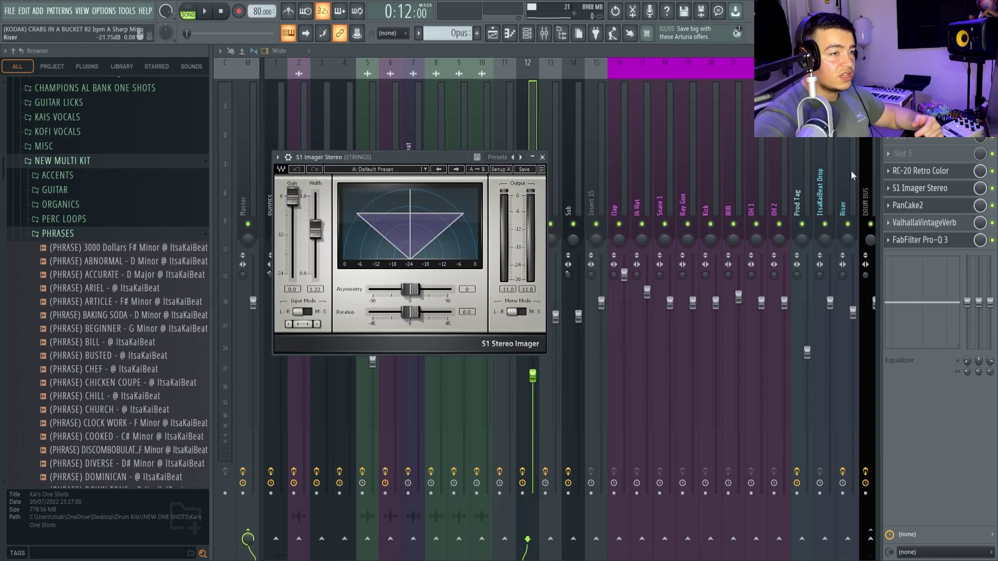
click(906, 206)
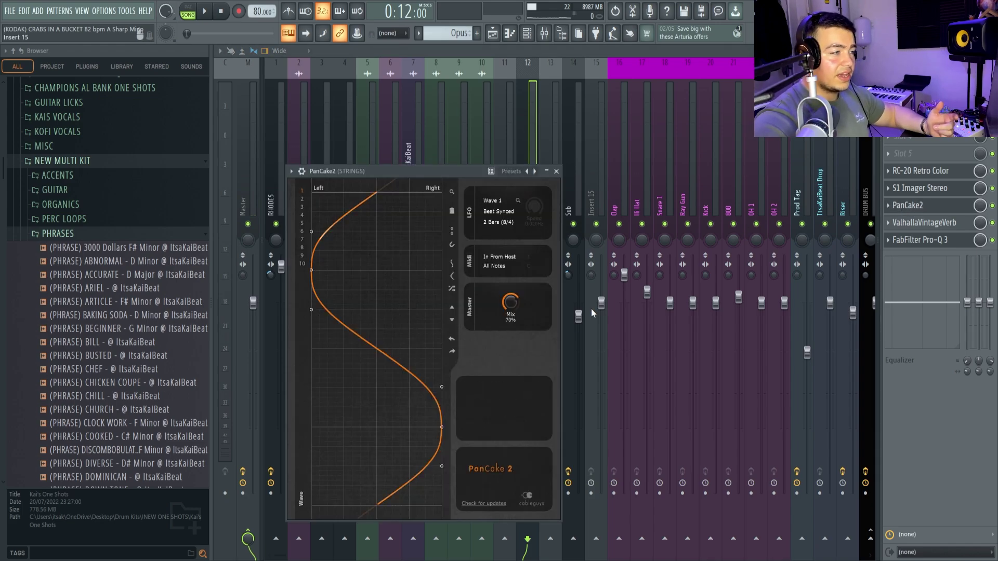
click(942, 229)
click(944, 229)
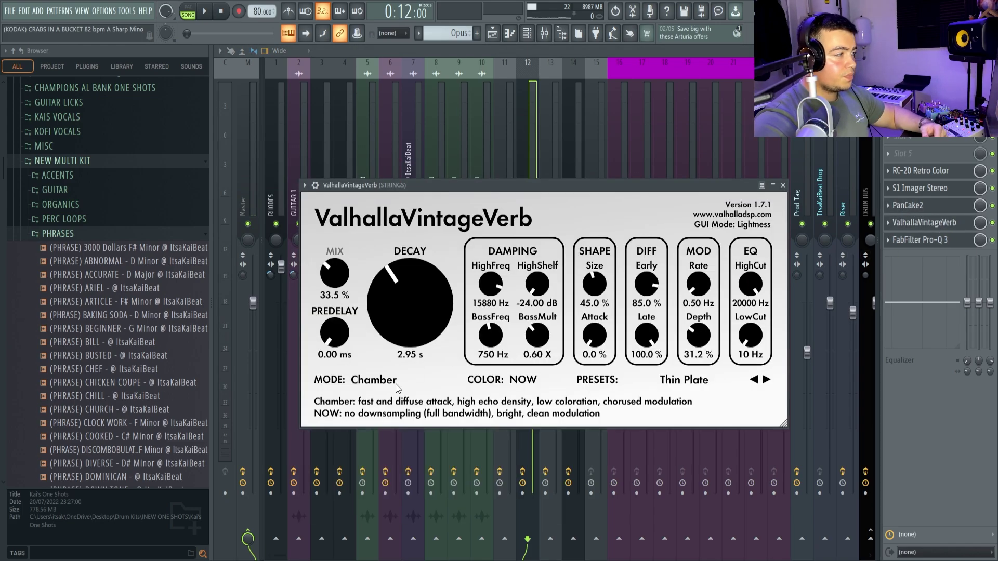
click(913, 241)
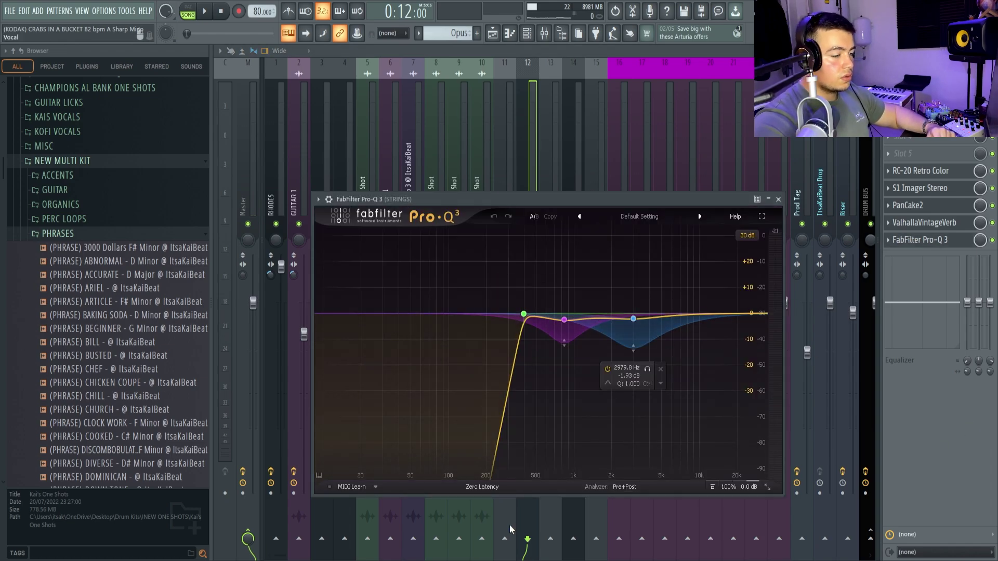
- Open the Lounge Lizard EP-4 #5 pattern from playlist Track 7 in the piano roll and play it
key(F5)
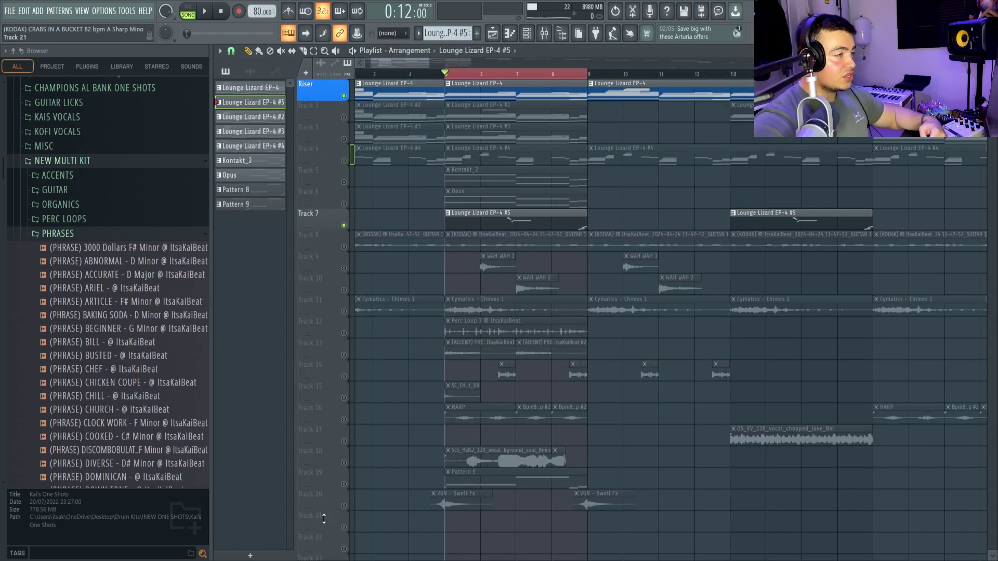
double_click(500, 224)
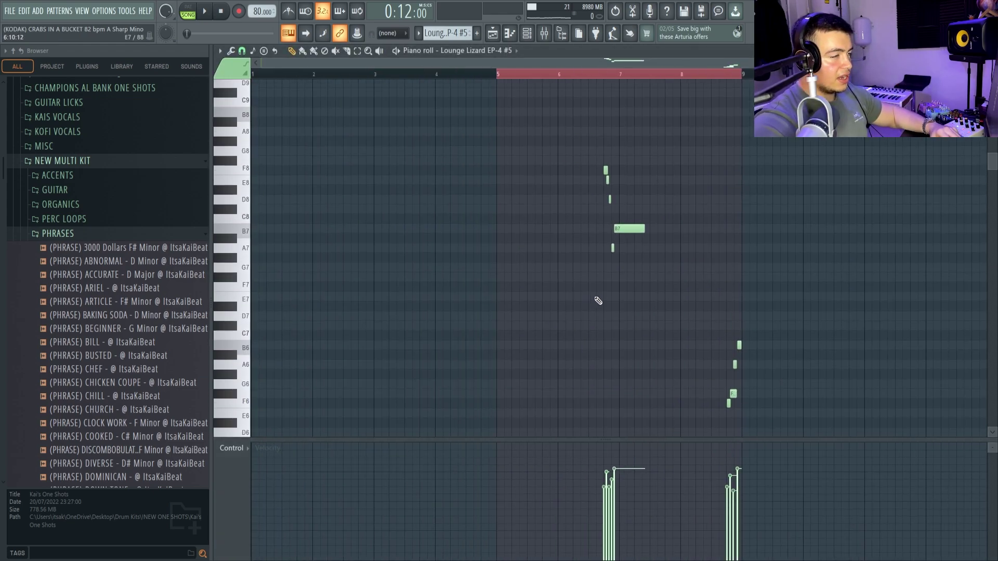
key(space)
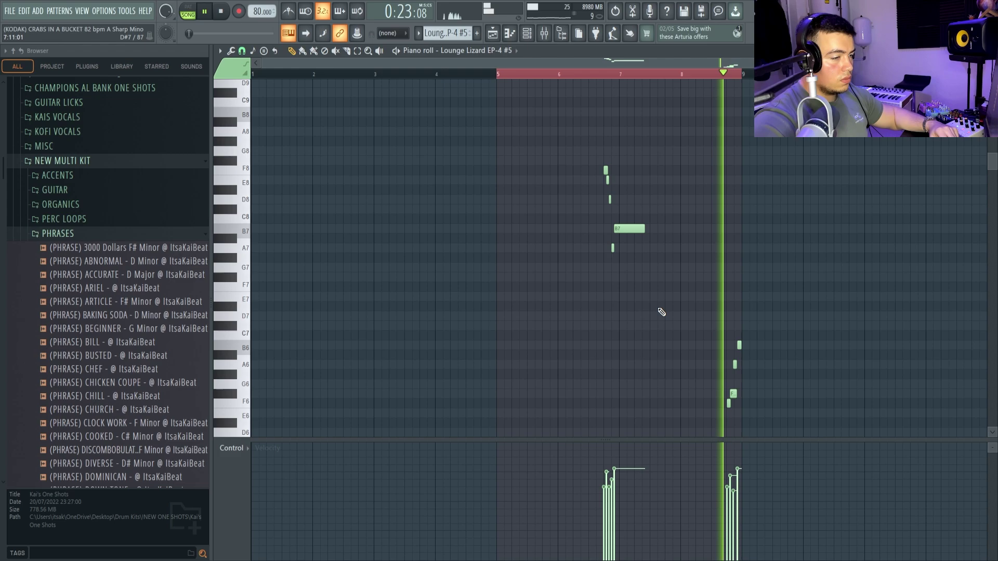
key(space)
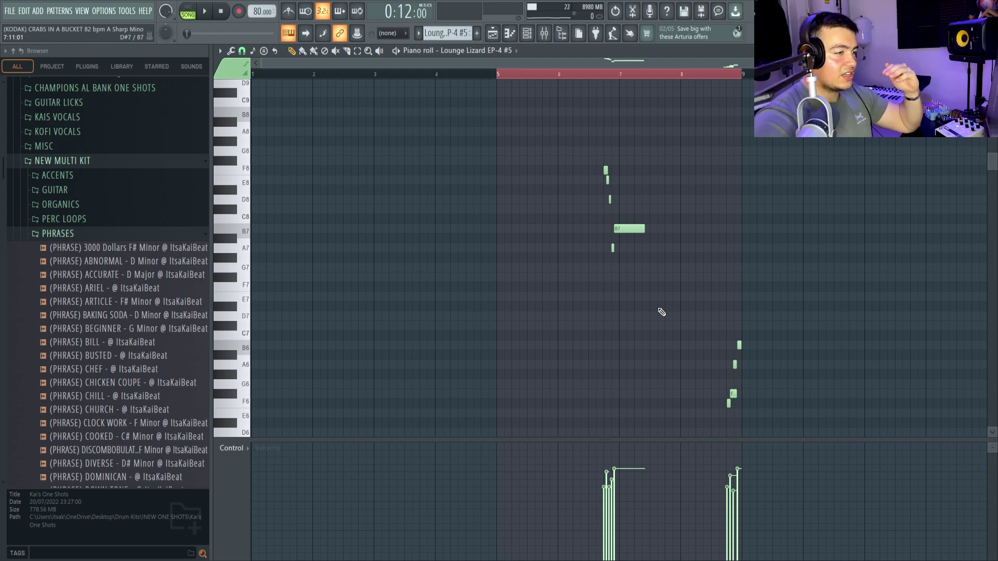
- Return to the playlist and play the Lounge Lizard, Kontakt_2, Opus and guitar tracks together with WAH WAH 1 and WAH WAH 2
key(F5)
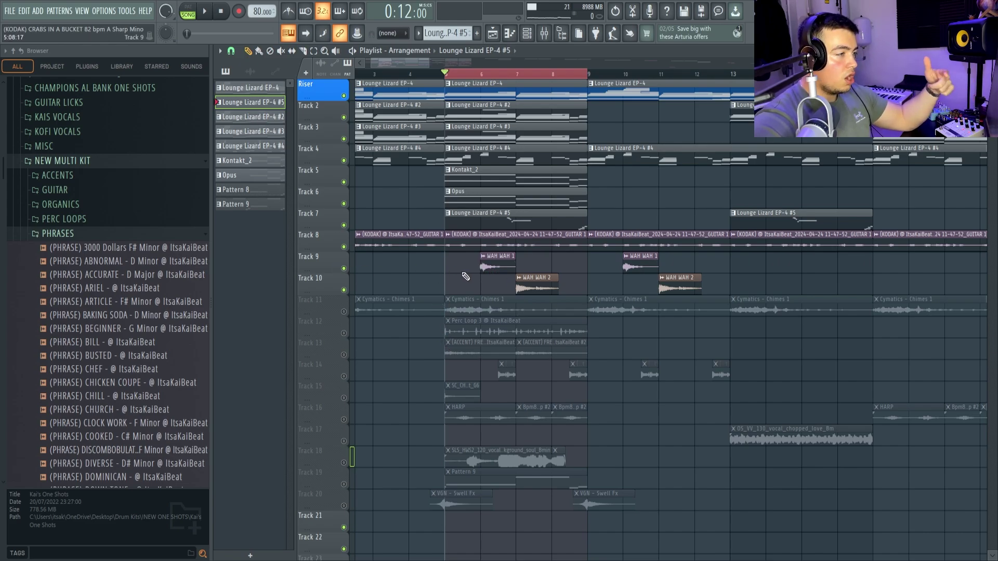
key(space)
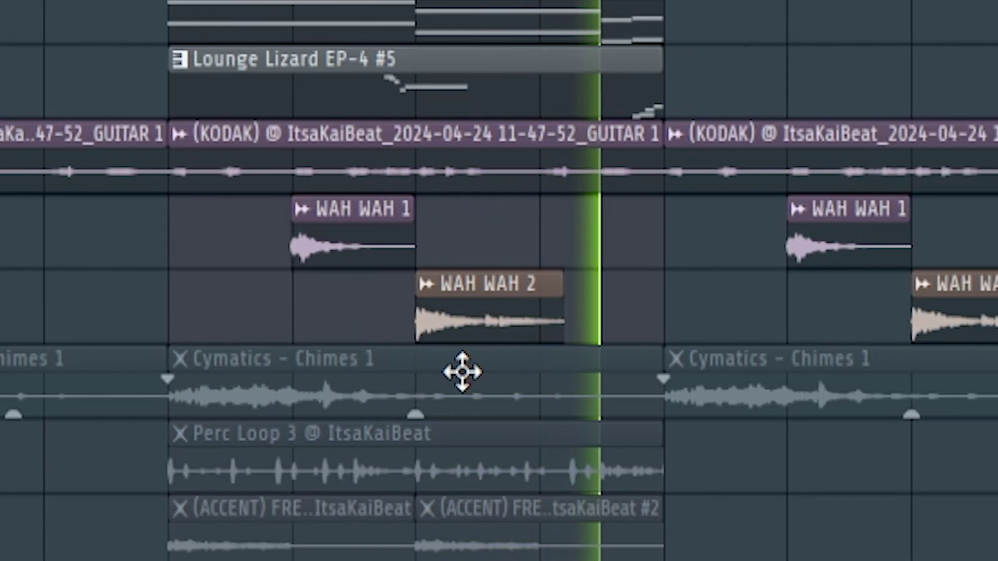
key(space)
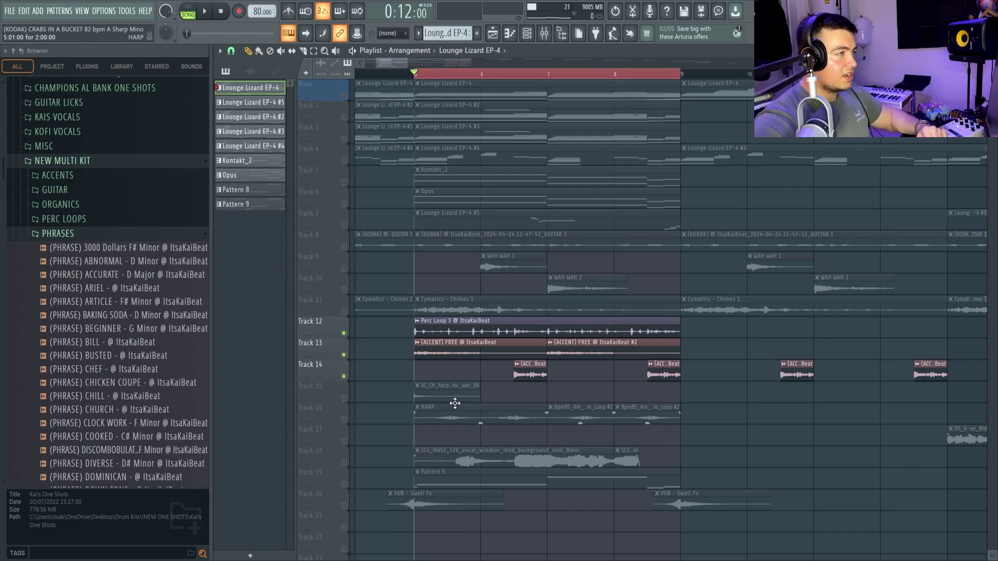
- Play the Perc Loop 3 and accent tracks, and play them again with the two harp tracks added
key(space)
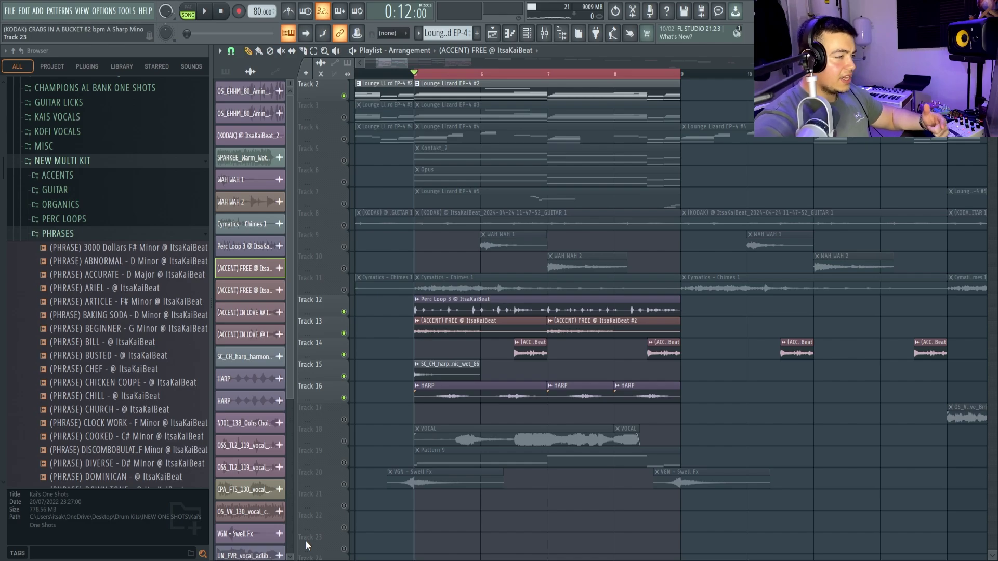
key(space)
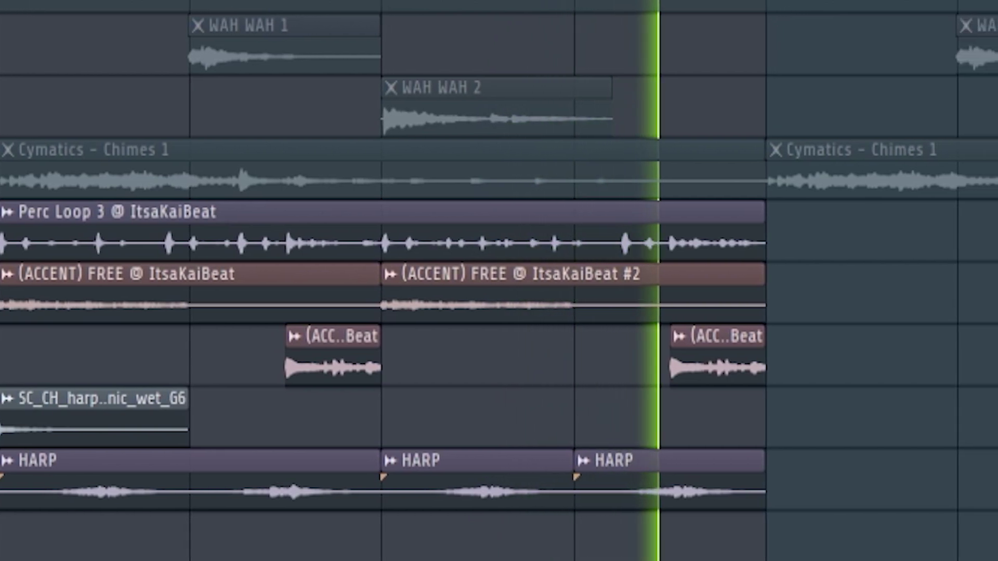
key(space)
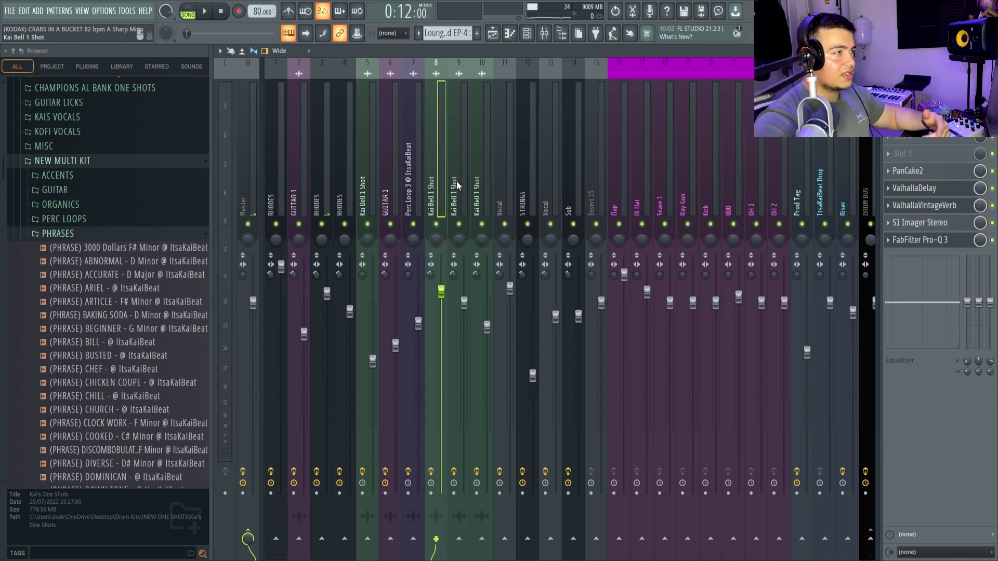
- Review the selected Kai Bell 1 Shot mixer track's PanCake2, ValhallaDelay, ValhallaVintageVerb, S1 Imager Stereo and FabFilter Pro-Q 3 effects
click(929, 172)
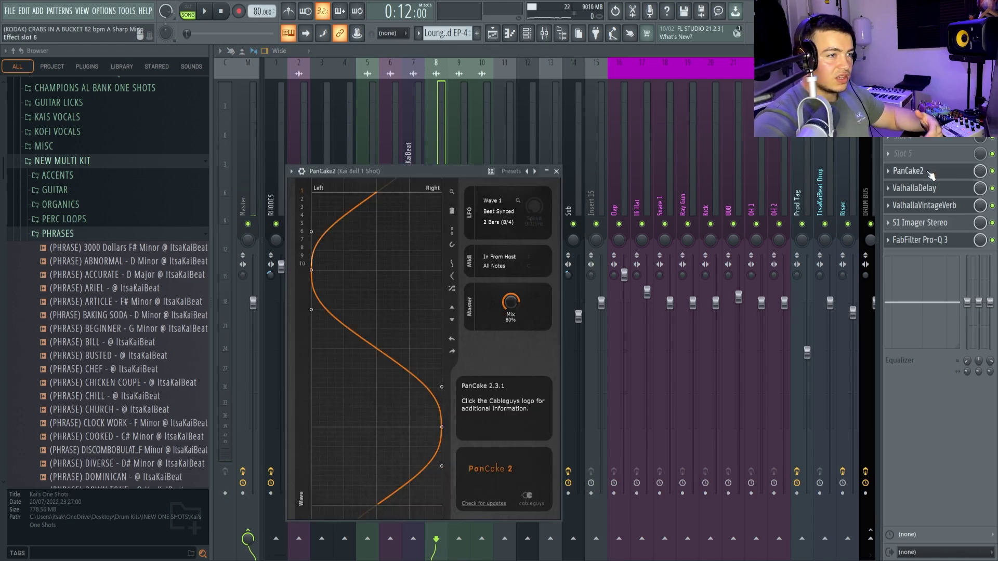
click(915, 187)
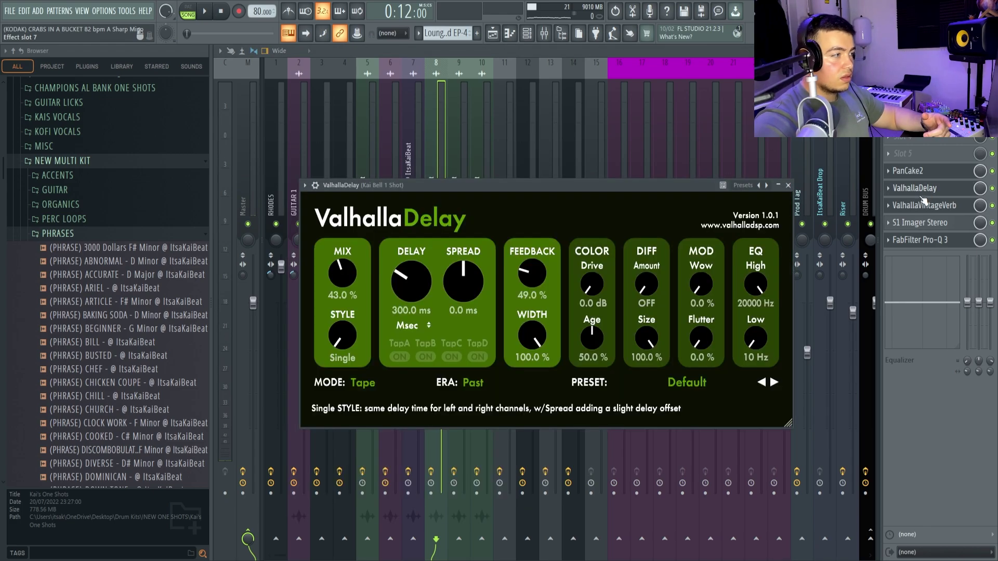
click(918, 210)
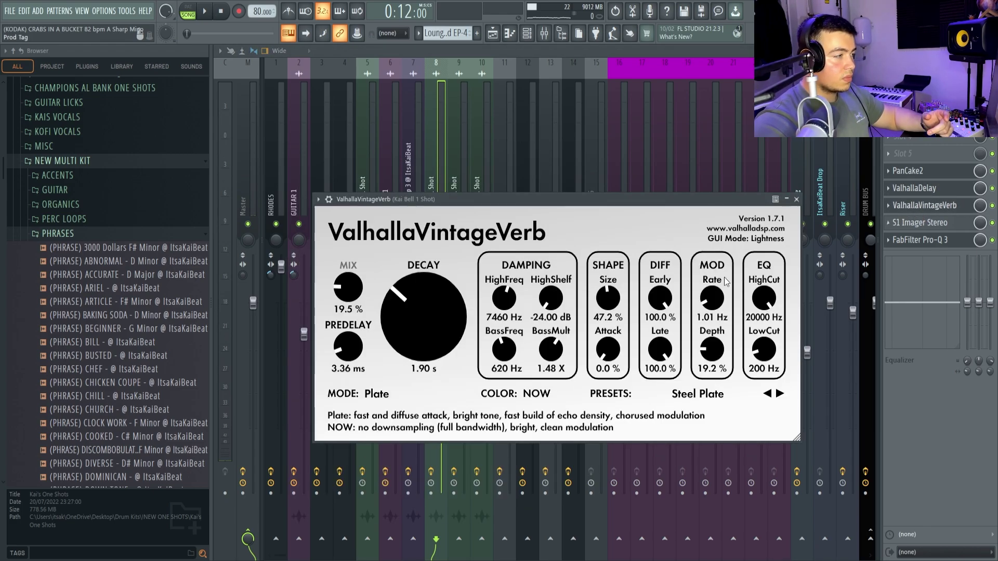
click(910, 227)
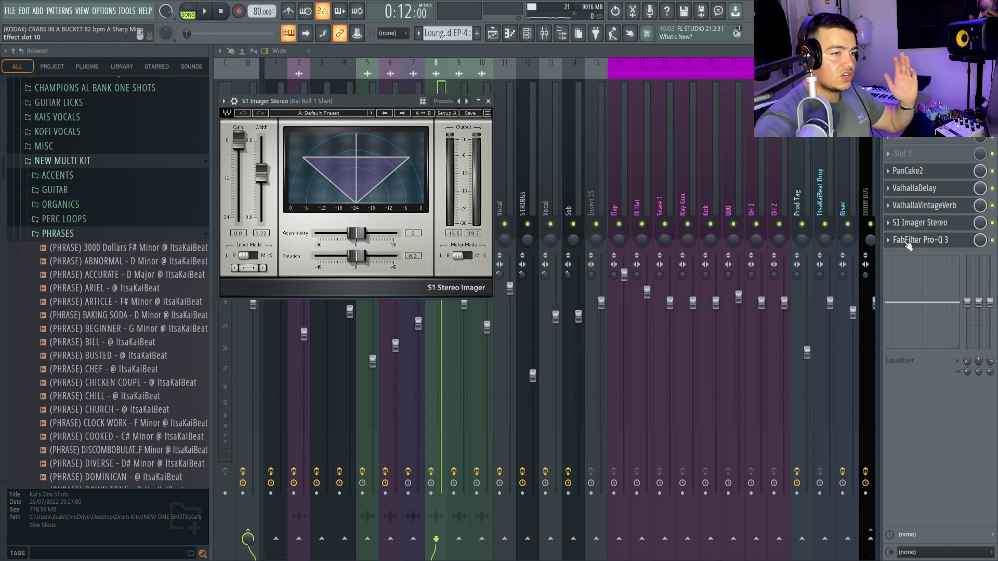
click(909, 244)
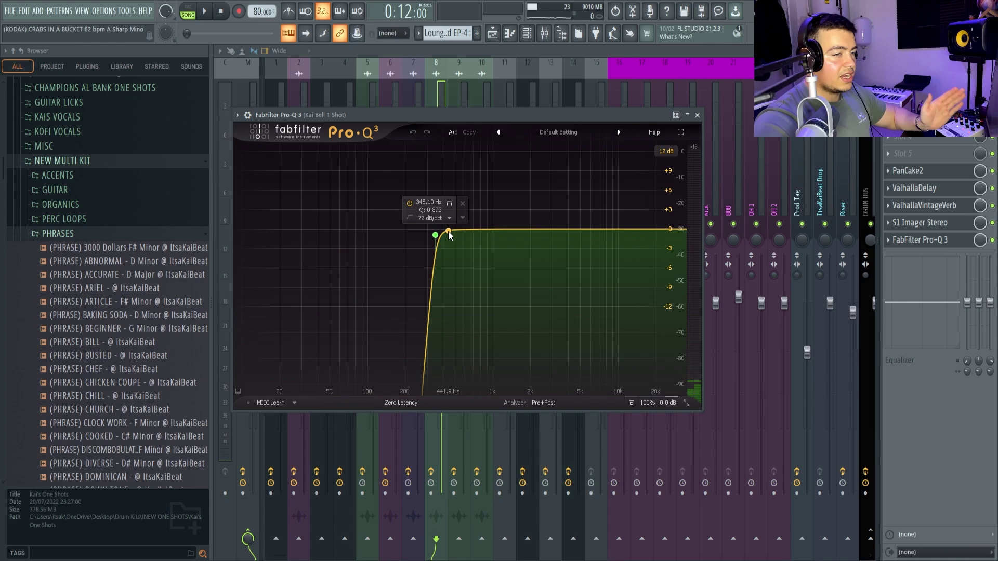
key(Escape)
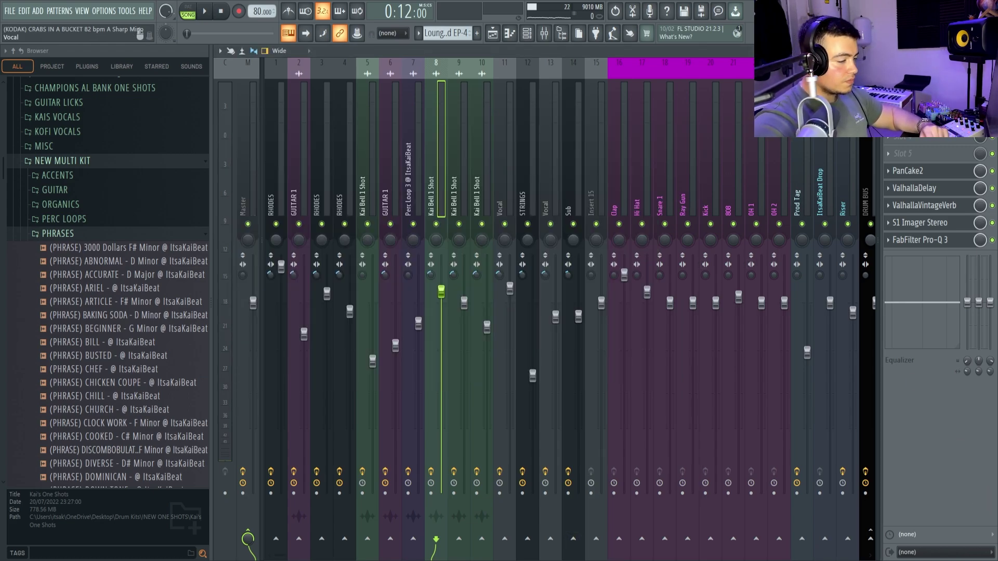
- Return to the playlist and play the VOCAL track with the Lounge Lizard, strings, guitar, chimes and Perc Loop 3 tracks
key(F5)
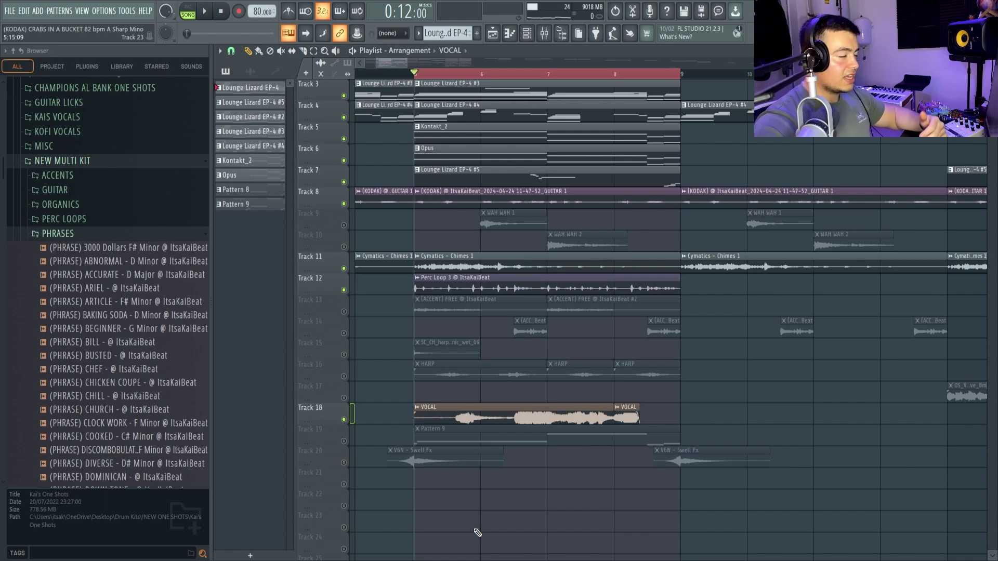
key(space)
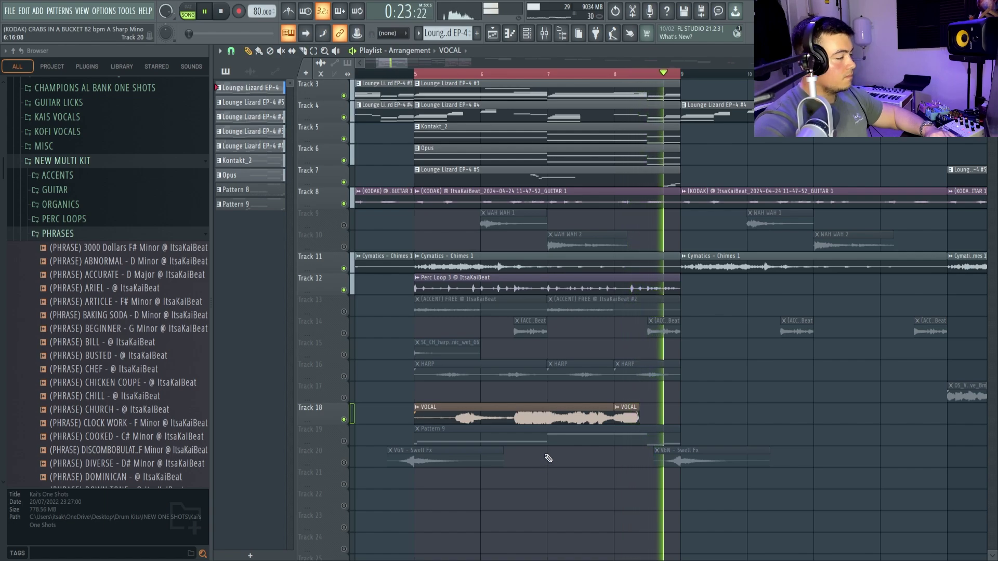
key(space)
- Review the Vocal mixer track's Ambience, ValhallaVintageVerb, LFOTool, PanCake2 and FabFilter Pro-Q 3 effects
click(545, 33)
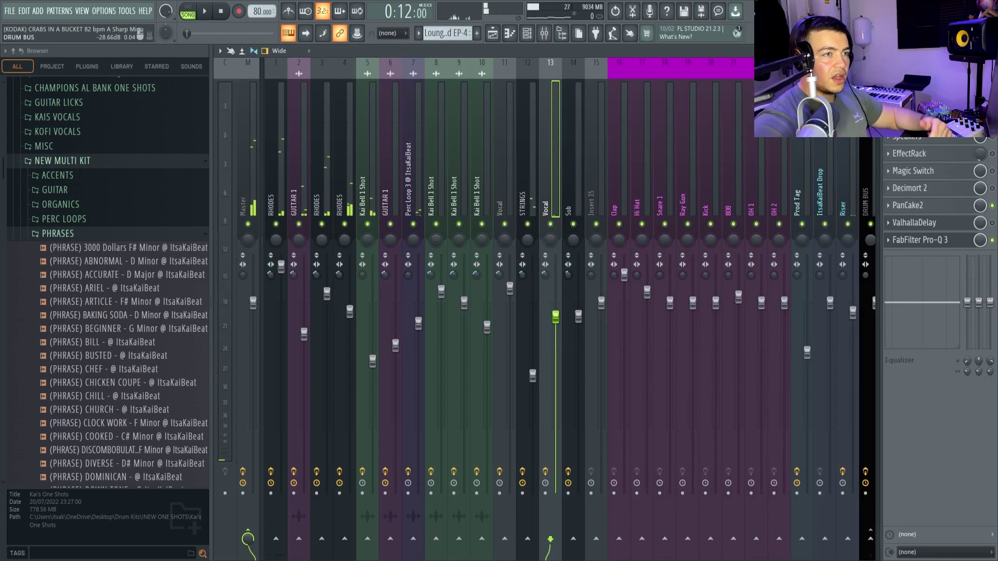
click(917, 85)
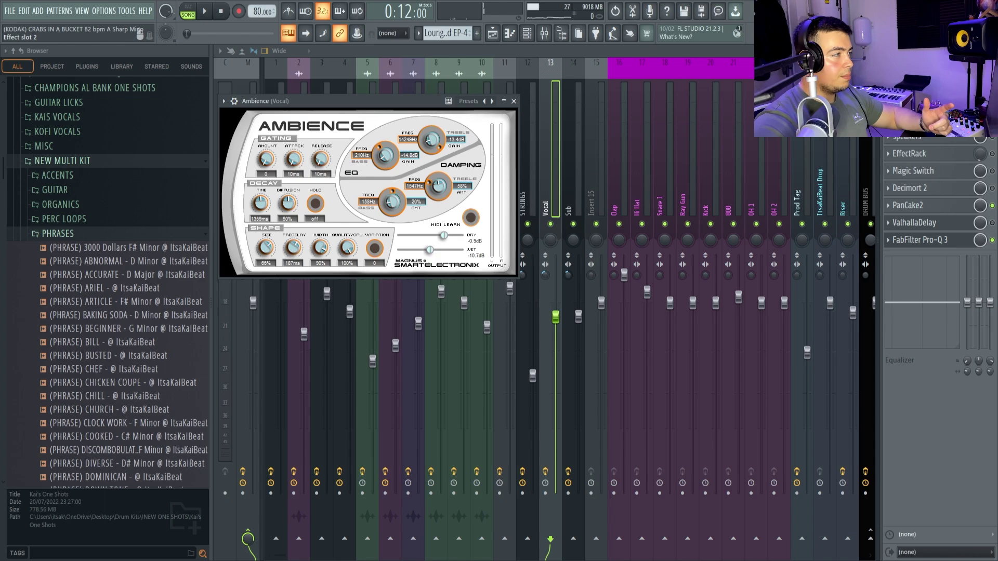
click(917, 119)
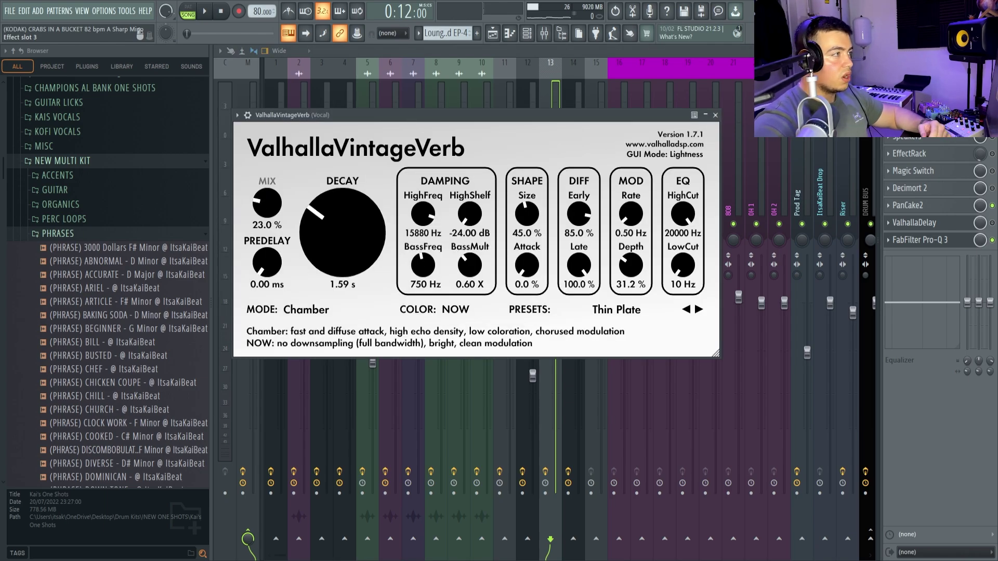
click(917, 119)
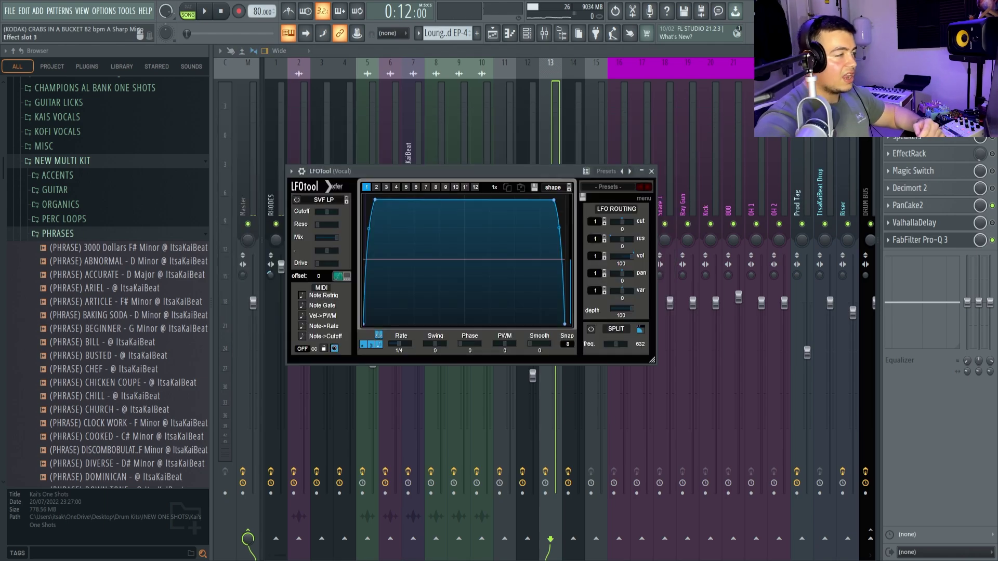
click(913, 206)
click(920, 240)
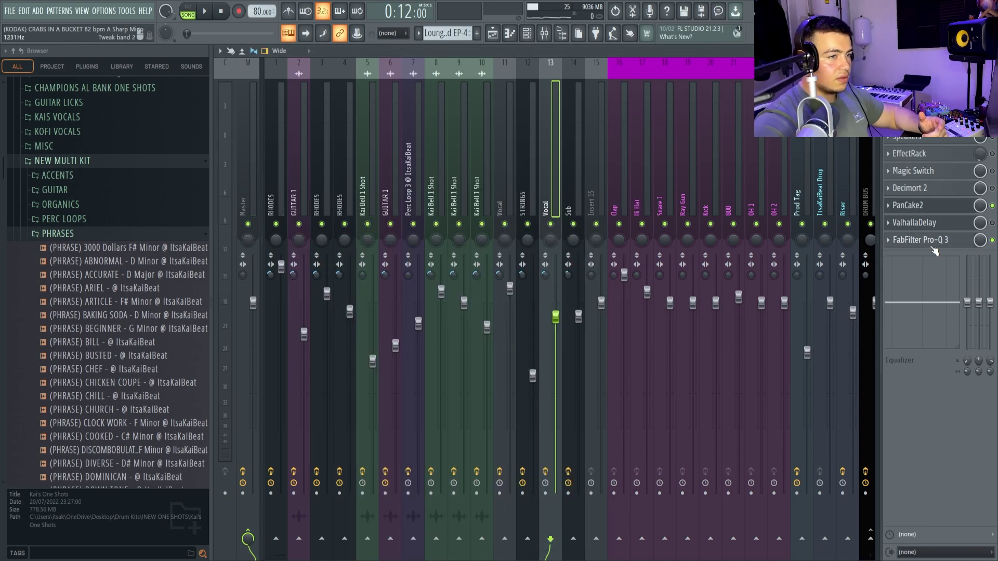
- Open the notes of the Sub's Kontakt Scarbee Rickenbacker Bass in the piano roll
drag(541, 345, 517, 338)
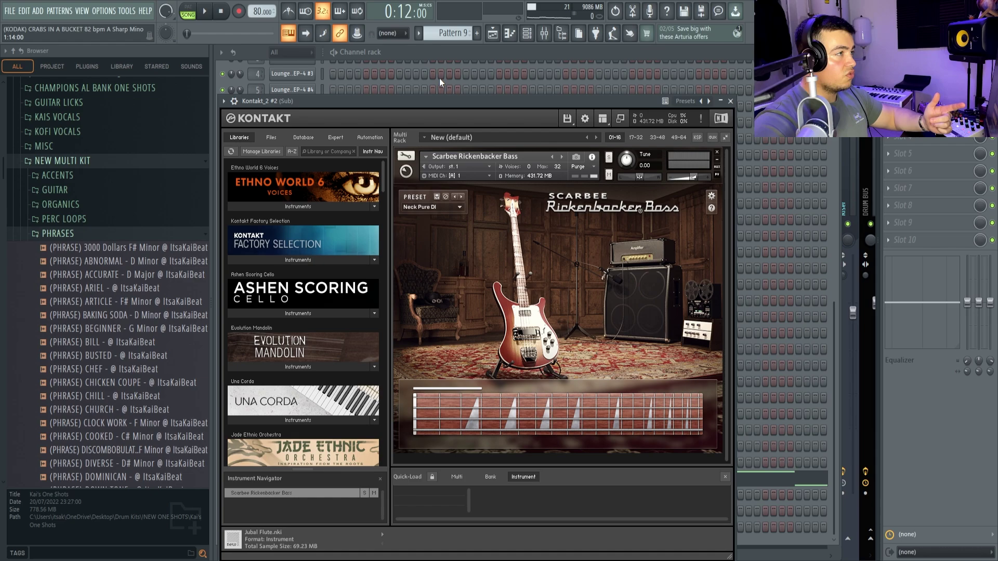
click(435, 52)
key(F7)
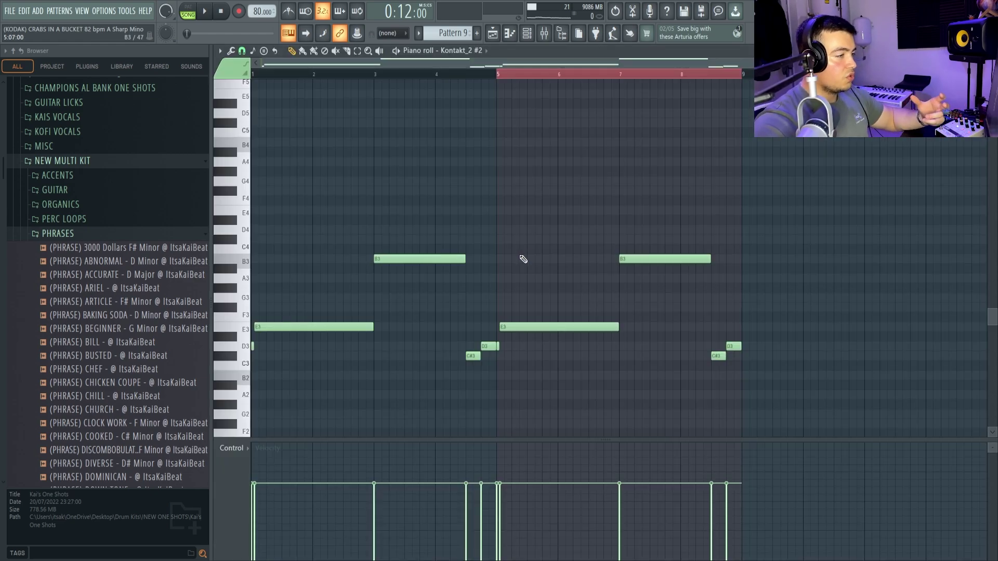
- Highlight the short C#3 and D3 notes just before bar 5, clear the selection, and play the bass pattern
drag(460, 335, 492, 364)
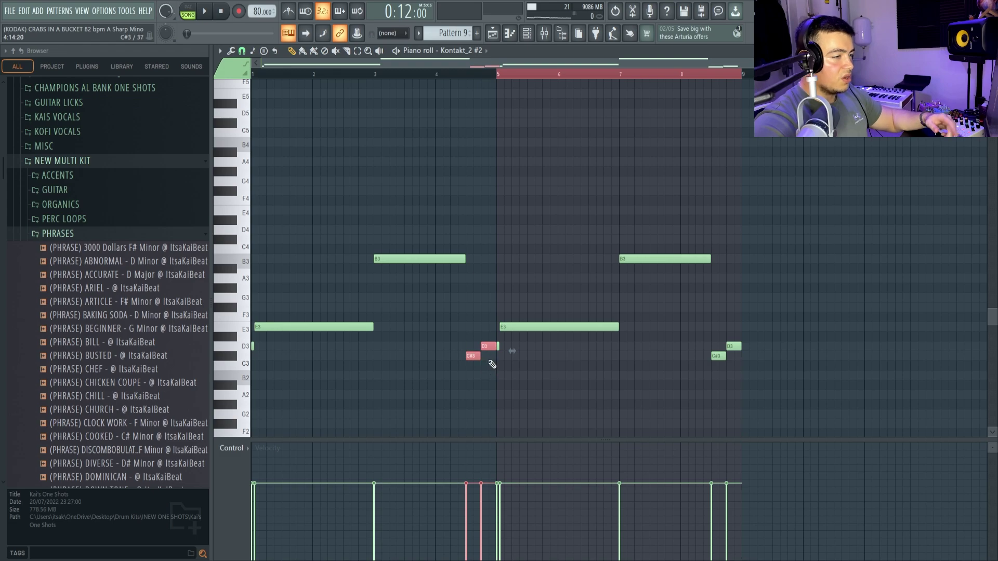
click(362, 351)
drag(275, 318, 236, 355)
click(316, 293)
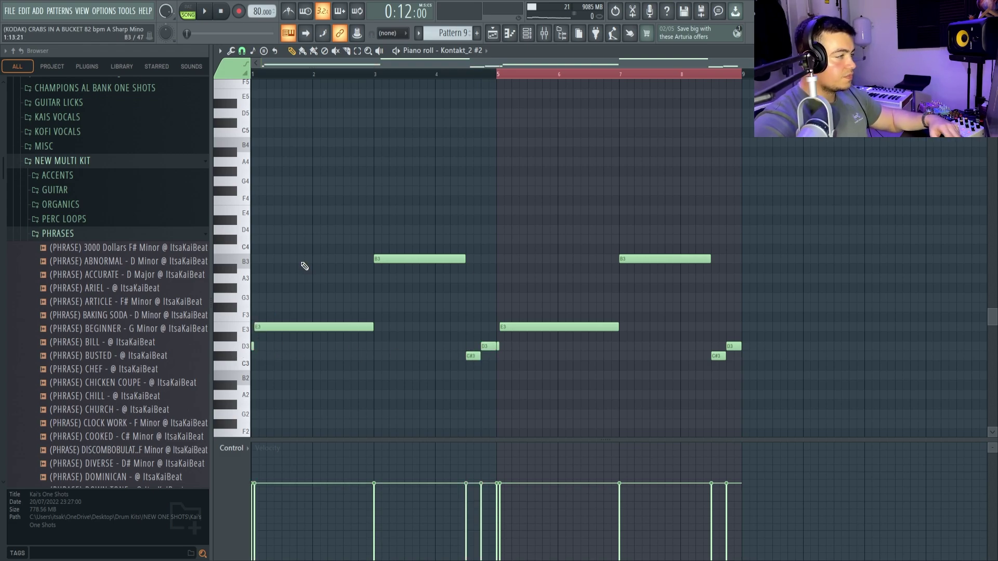
key(space)
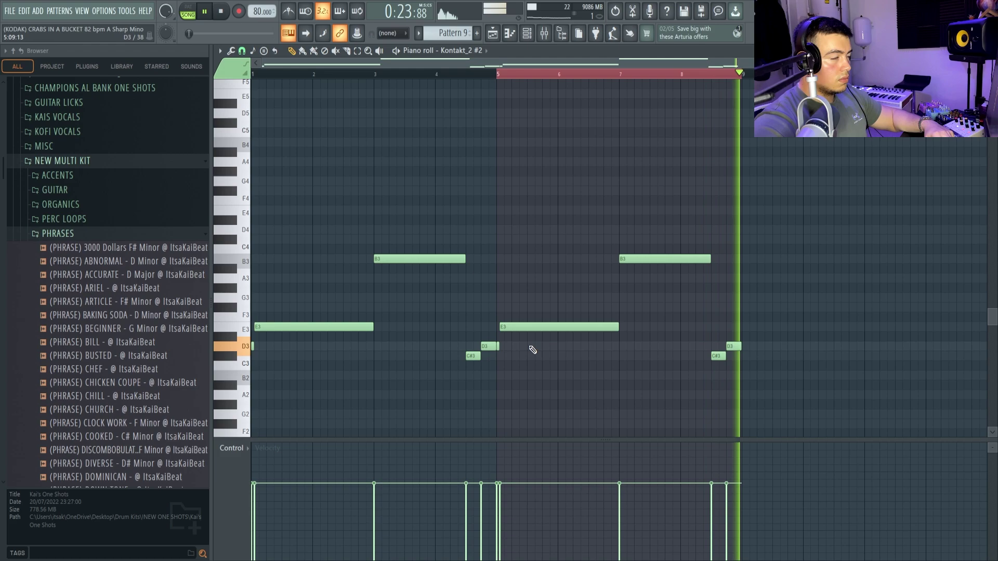
key(space)
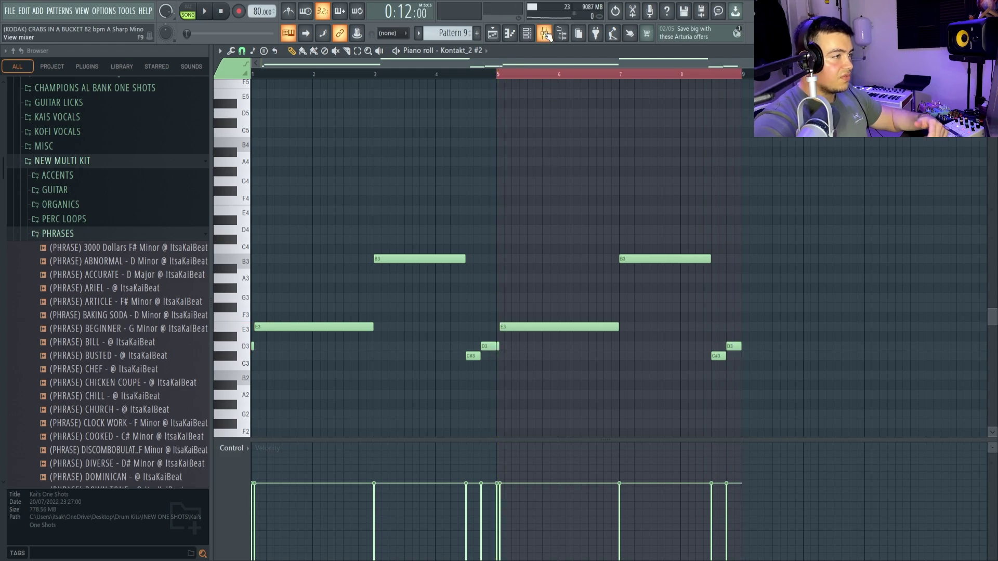
- Review the Sub mixer track's Fruity Parametric EQ 2 and Decapitator effects
click(545, 35)
click(915, 85)
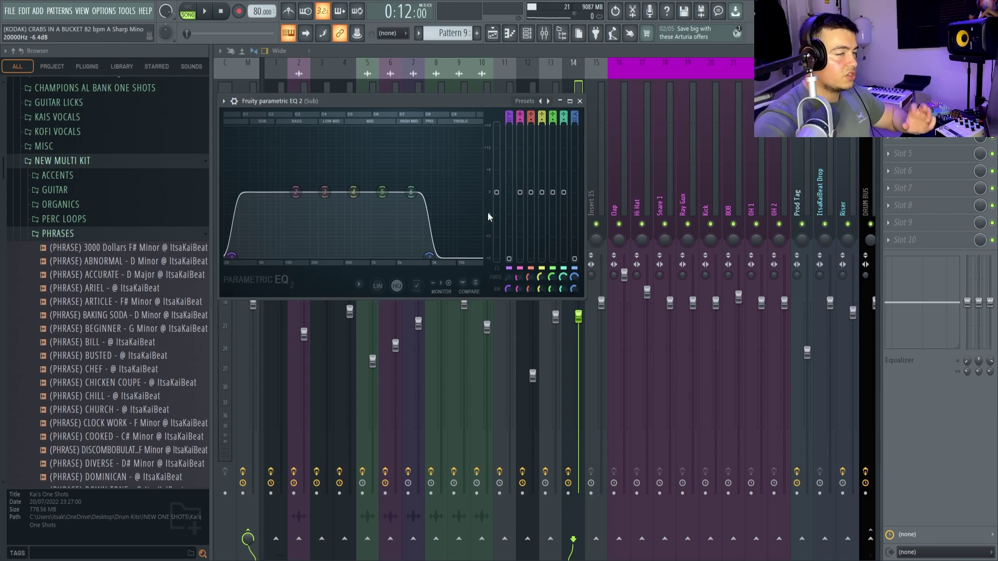
click(886, 138)
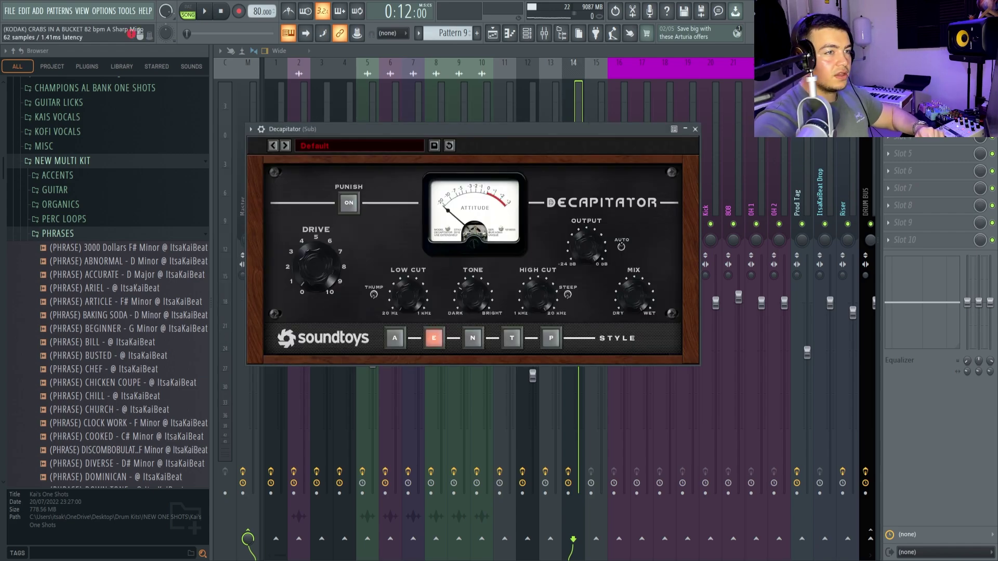